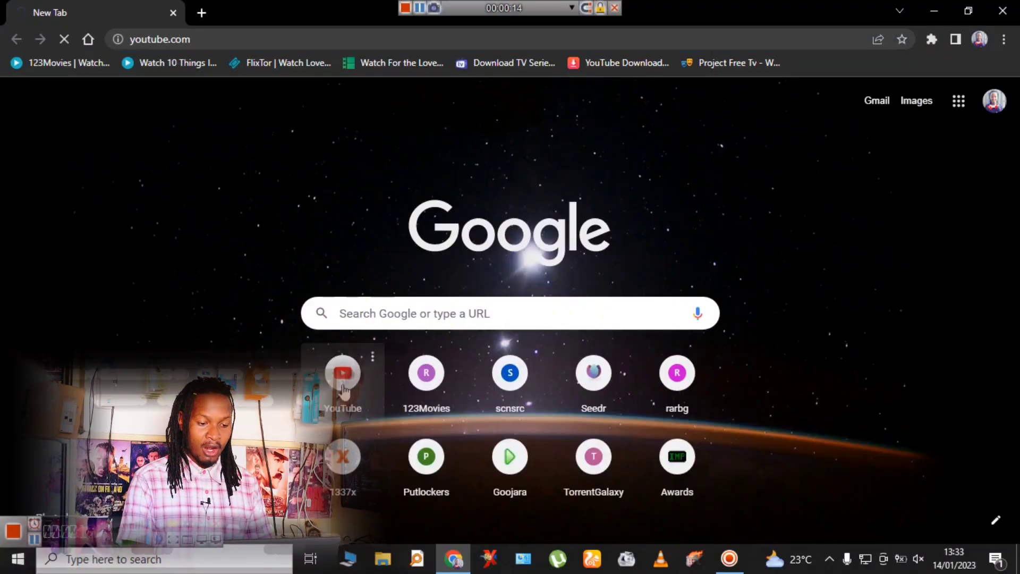
Step: Open YouTube and search for "thee interest"
key(Return)
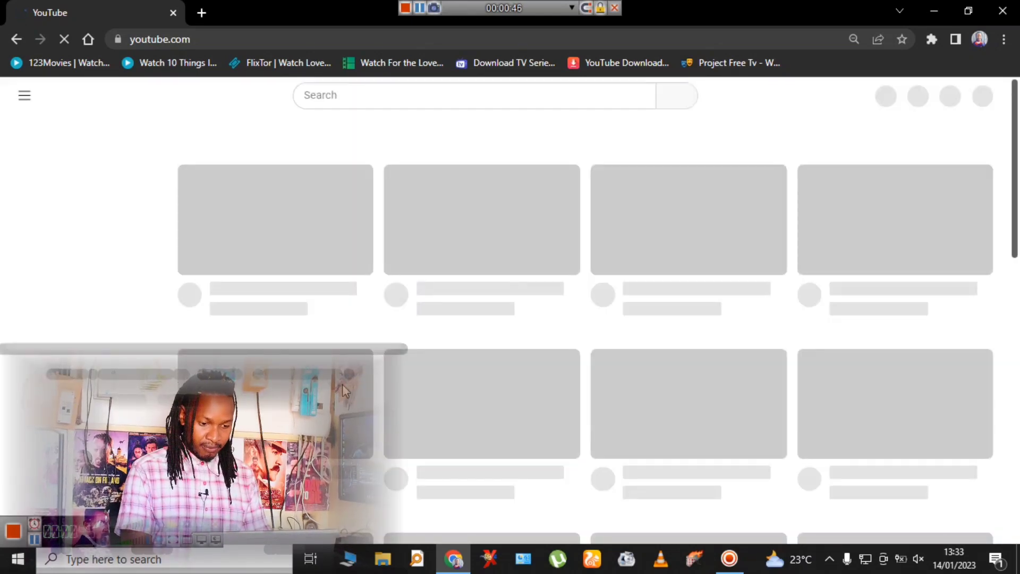
click(353, 94)
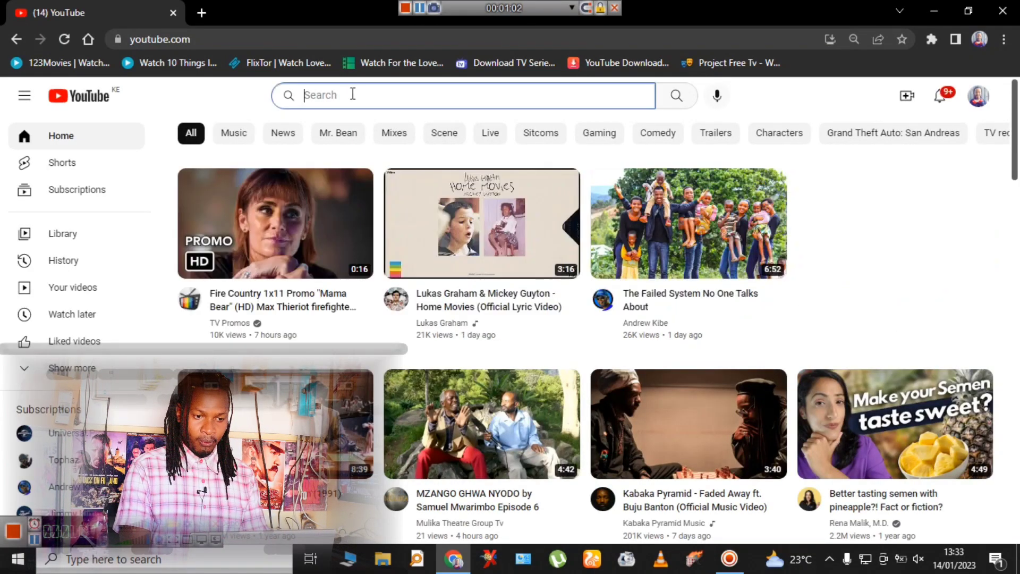
text(thee)
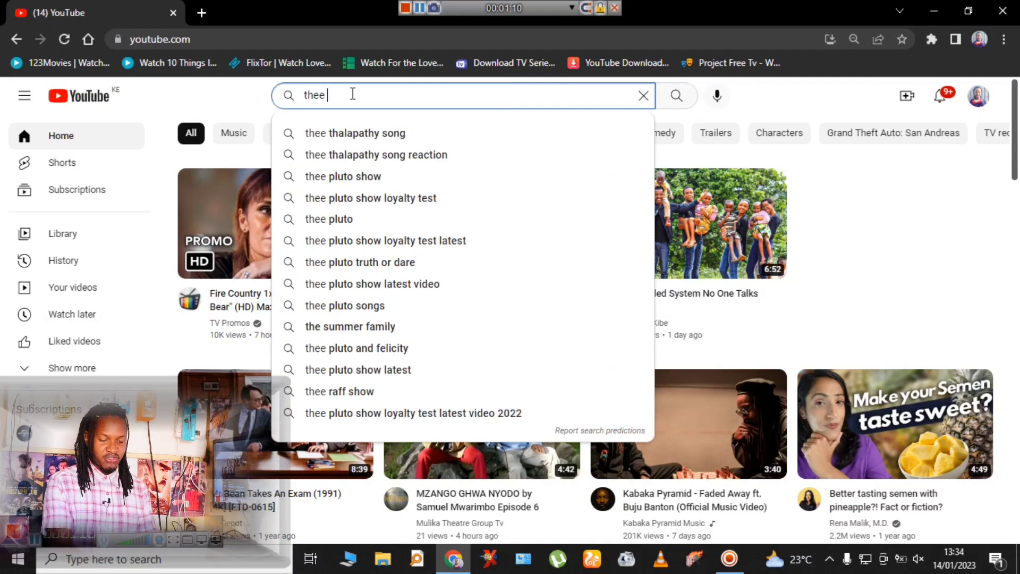
text( in)
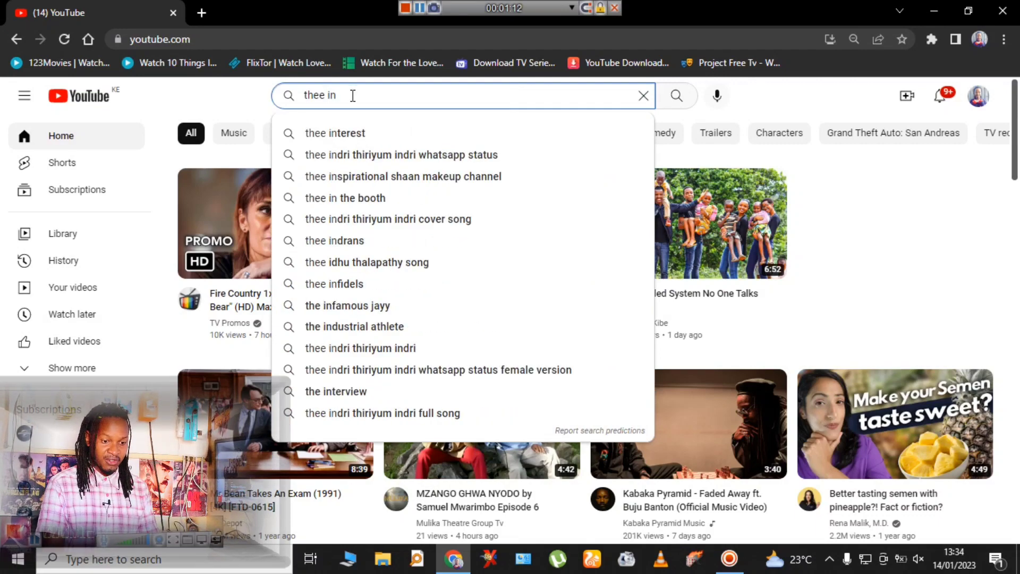
click(326, 134)
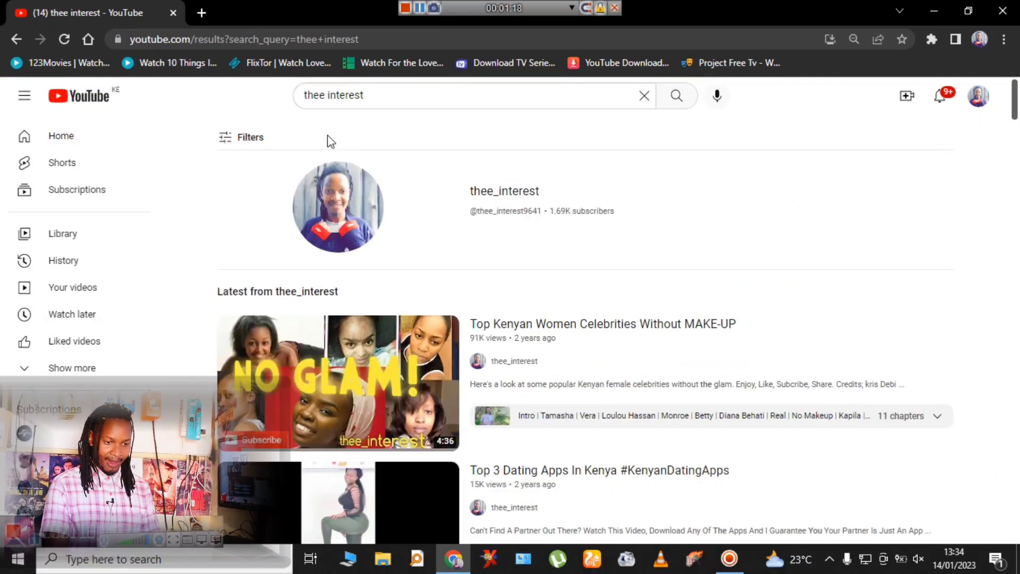
Step: Open the video "Top Kenyan Women Celebrities Without MAKE-UP", insert "pp" after "youtube" in its address and load it
click(300, 379)
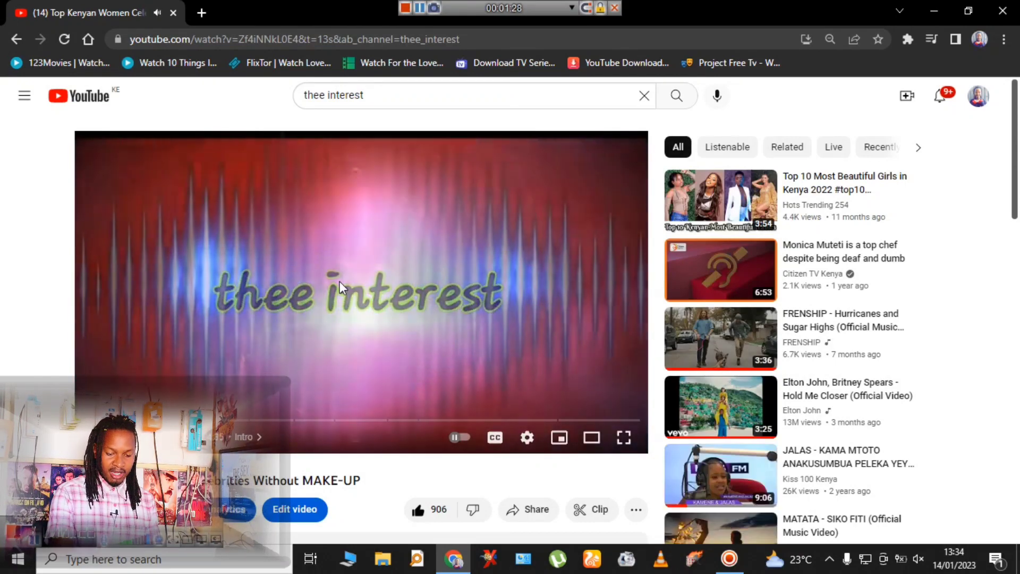
click(358, 180)
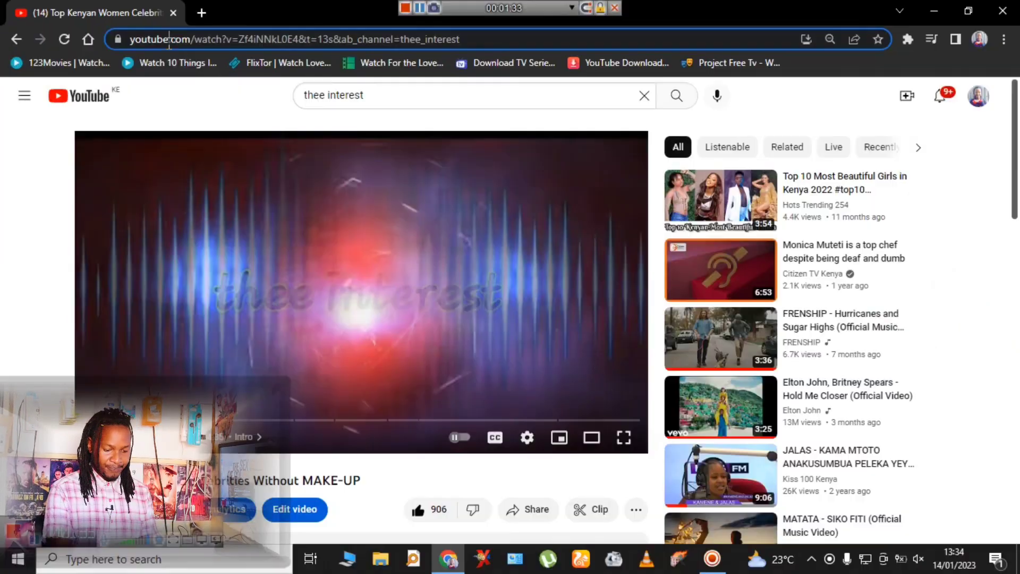
click(479, 134)
click(168, 43)
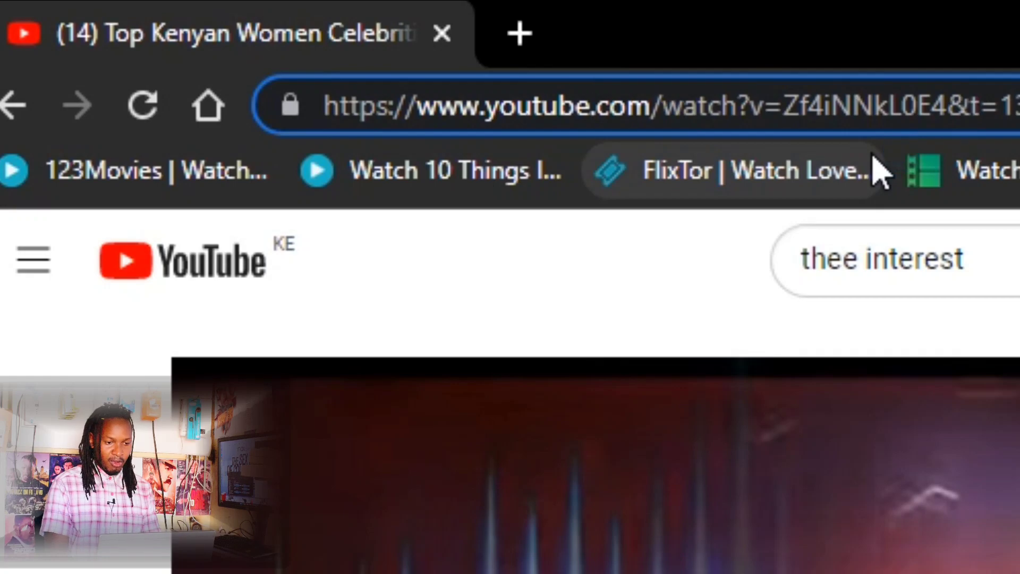
text(pp)
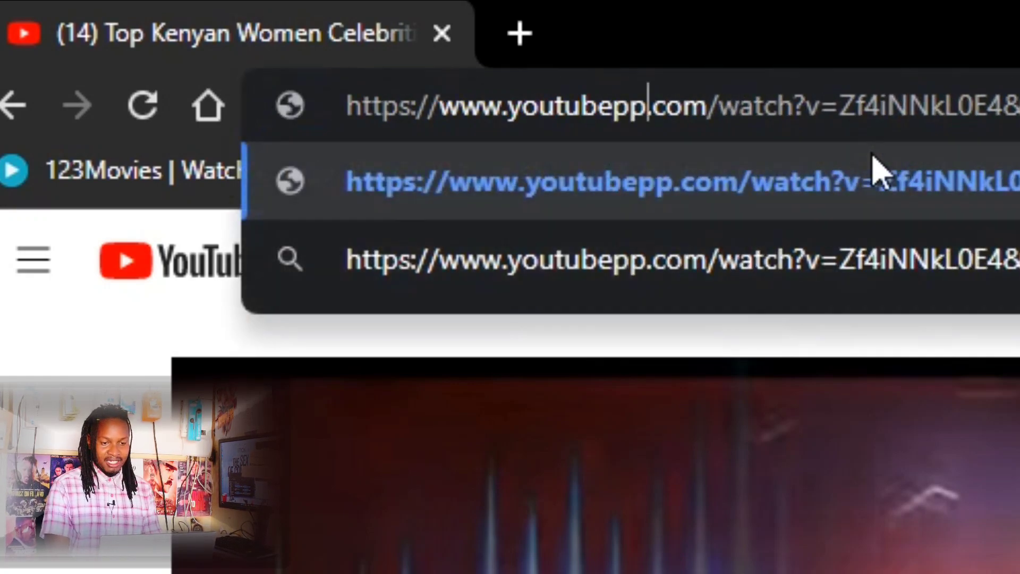
key(Return)
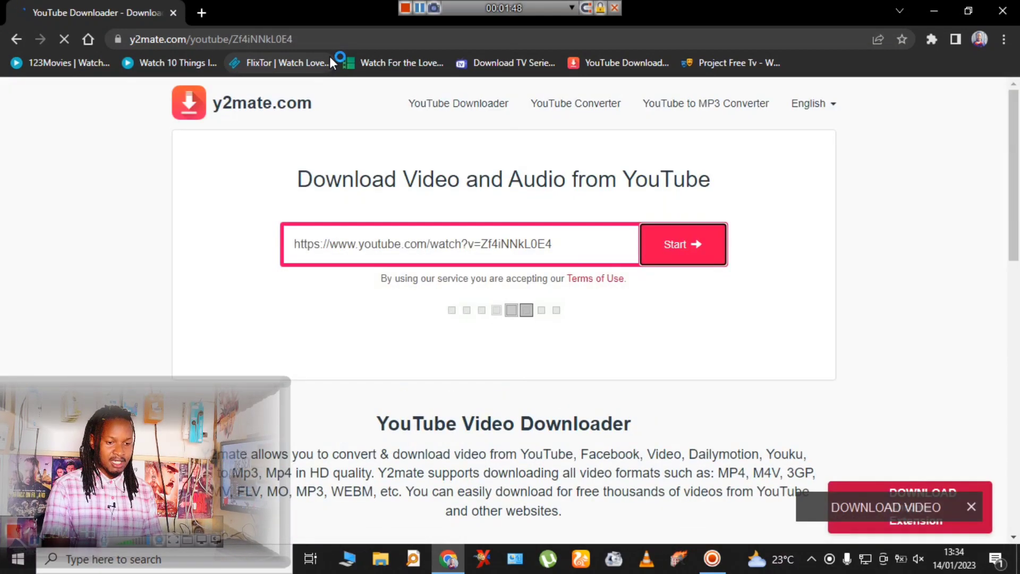
Step: Download the video as a 1080p .mp4 file and start the transfer in the download manager
click(230, 43)
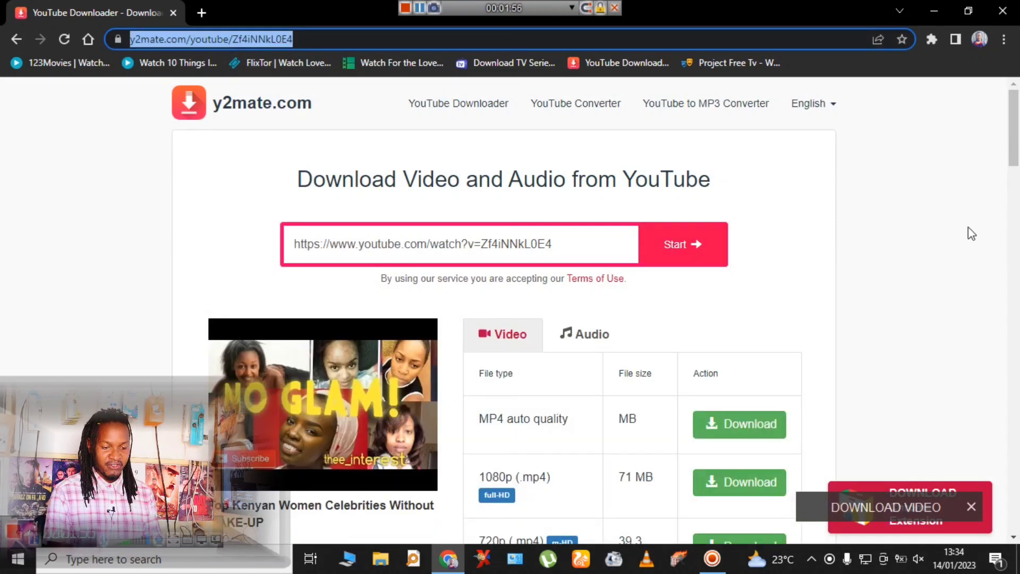
scroll(640, 236, down, 3)
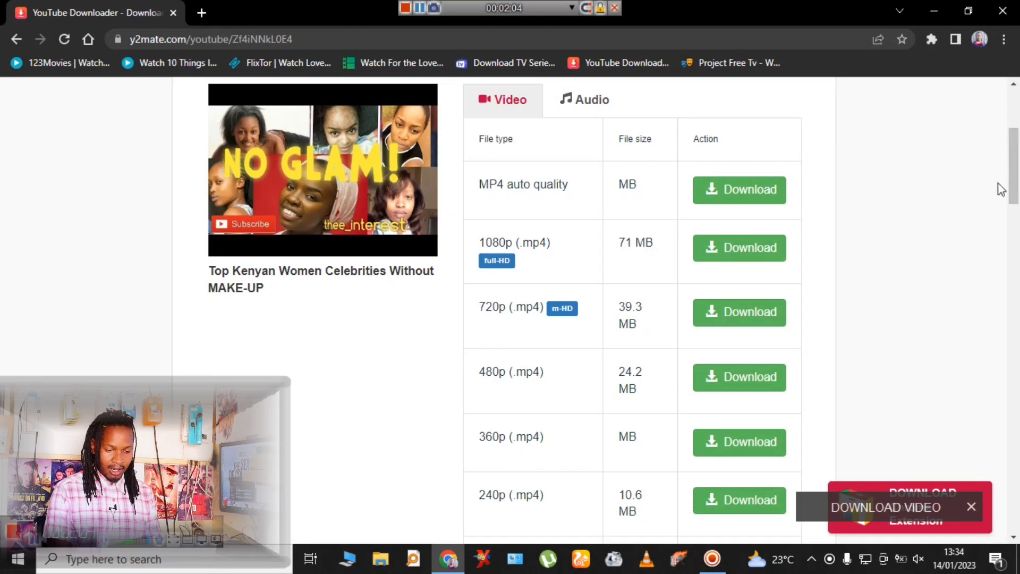
scroll(1001, 189, down, 1)
click(742, 179)
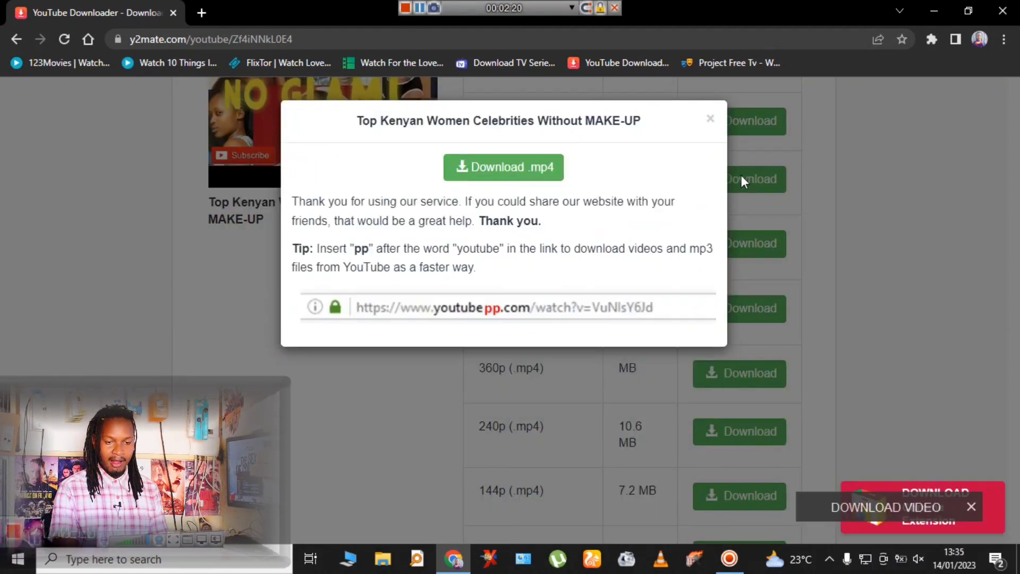
click(486, 168)
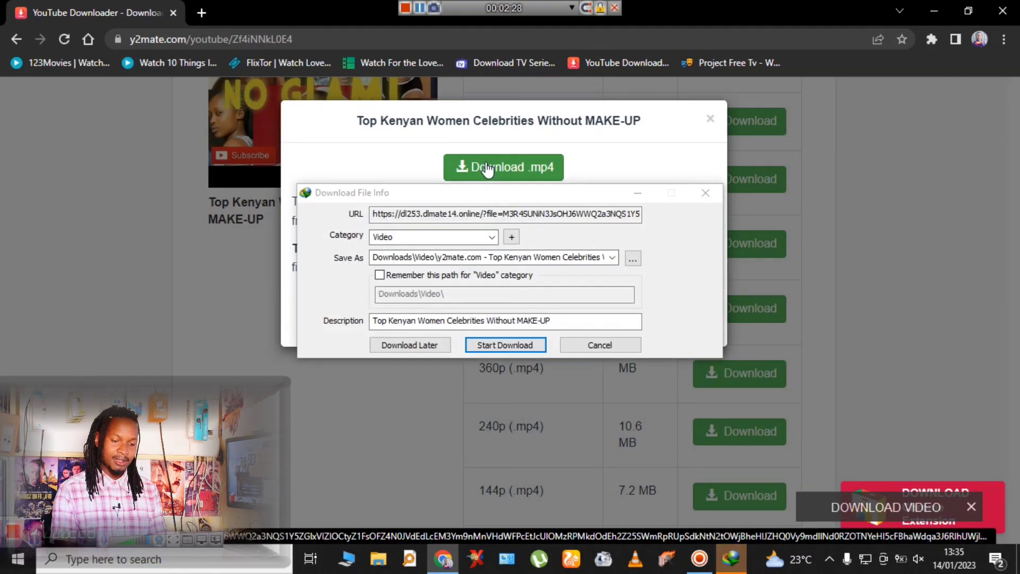
click(526, 344)
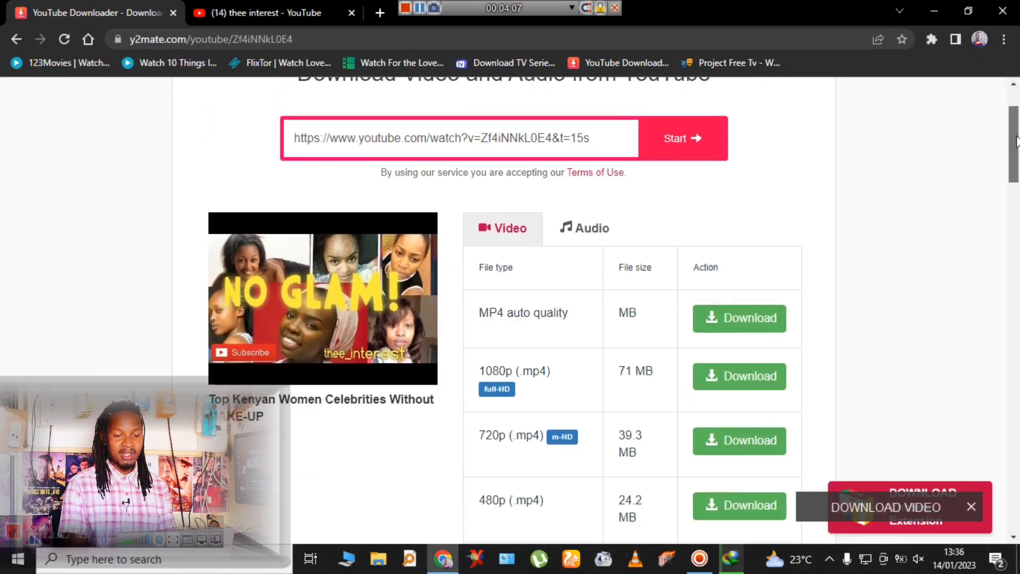
Step: Convert the video's audio to MP3 - 128kbps and start its download in the download manager
scroll(686, 282, up, 1)
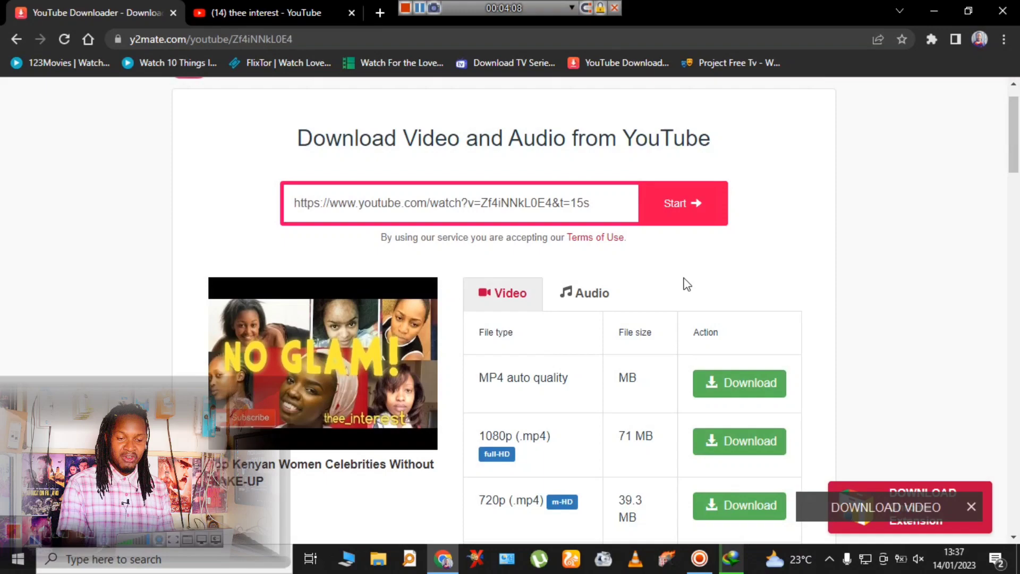
click(582, 295)
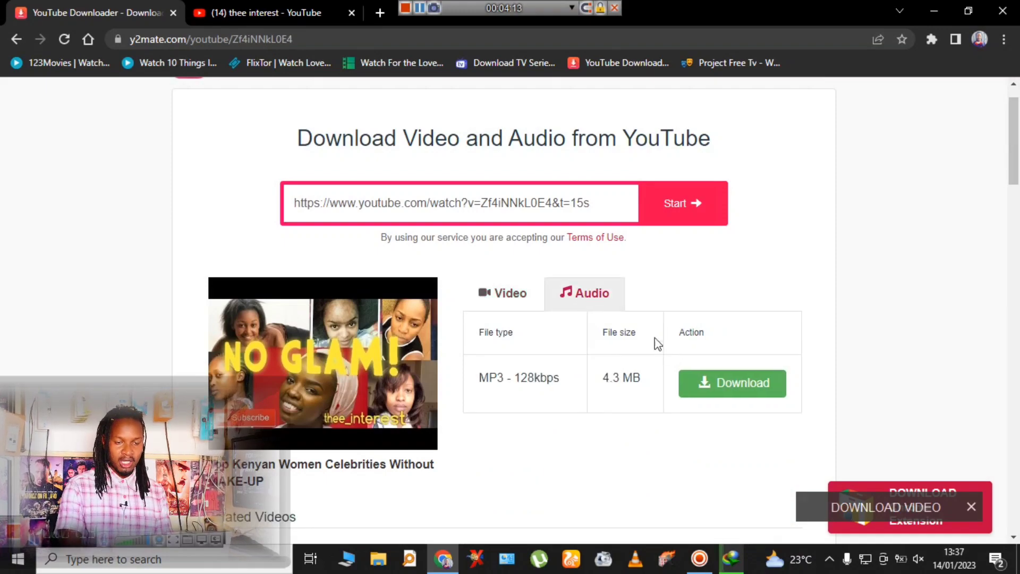
click(740, 387)
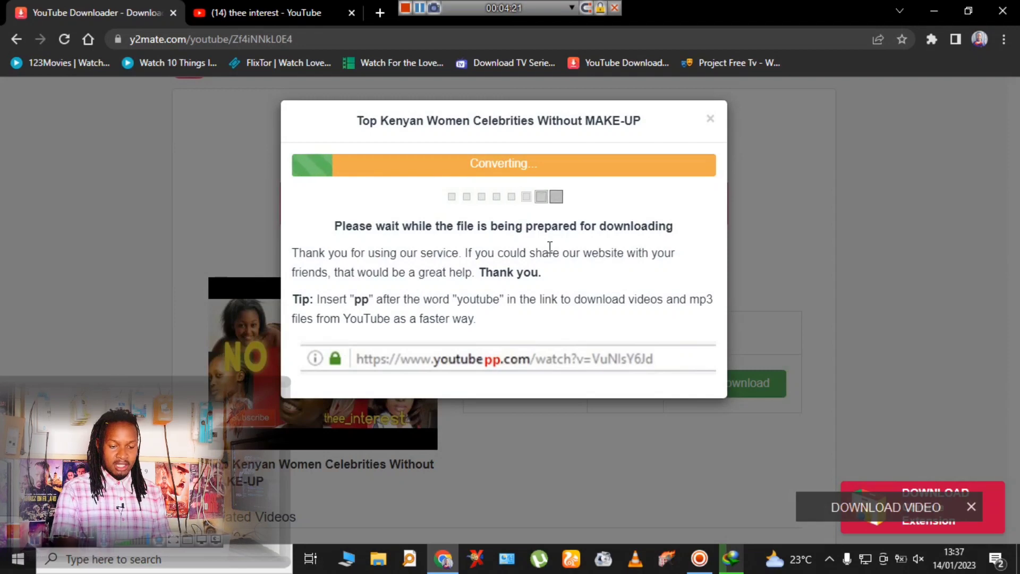
click(513, 166)
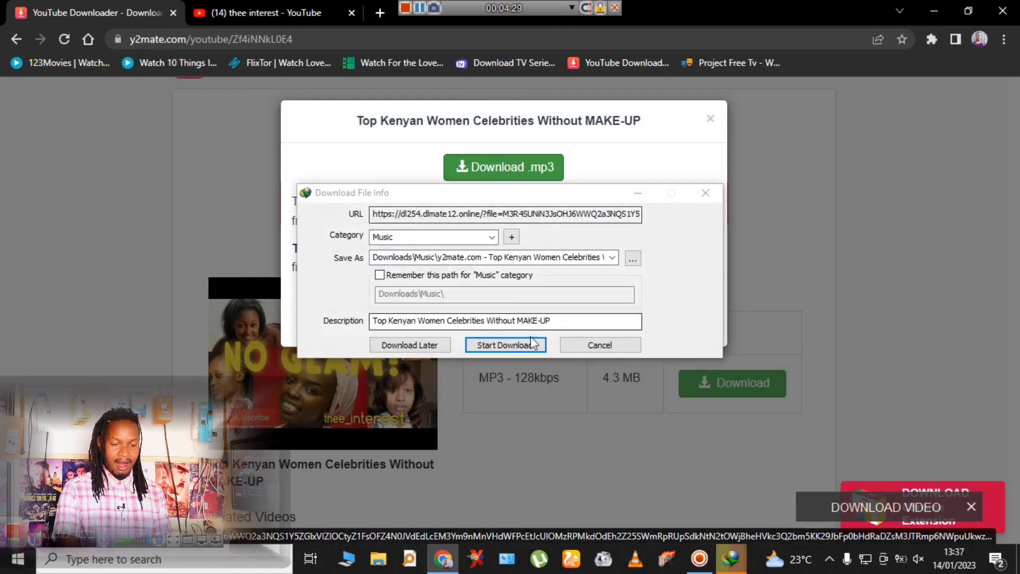
click(512, 350)
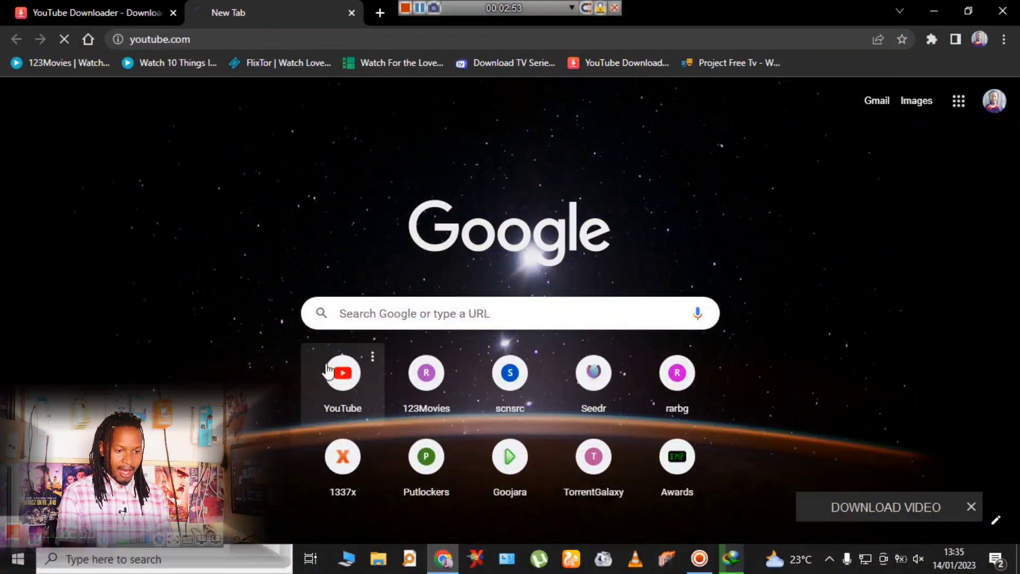
Step: Search YouTube for "thee interest" and copy the link address of the "Top Kenyan Women Celebrities Without MAKE-UP" video
click(333, 99)
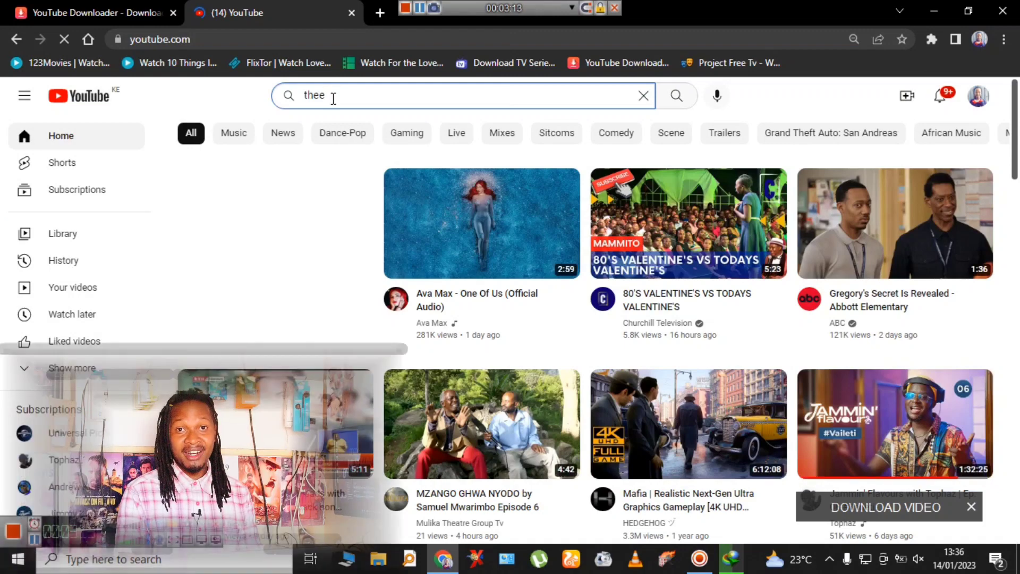
click(333, 98)
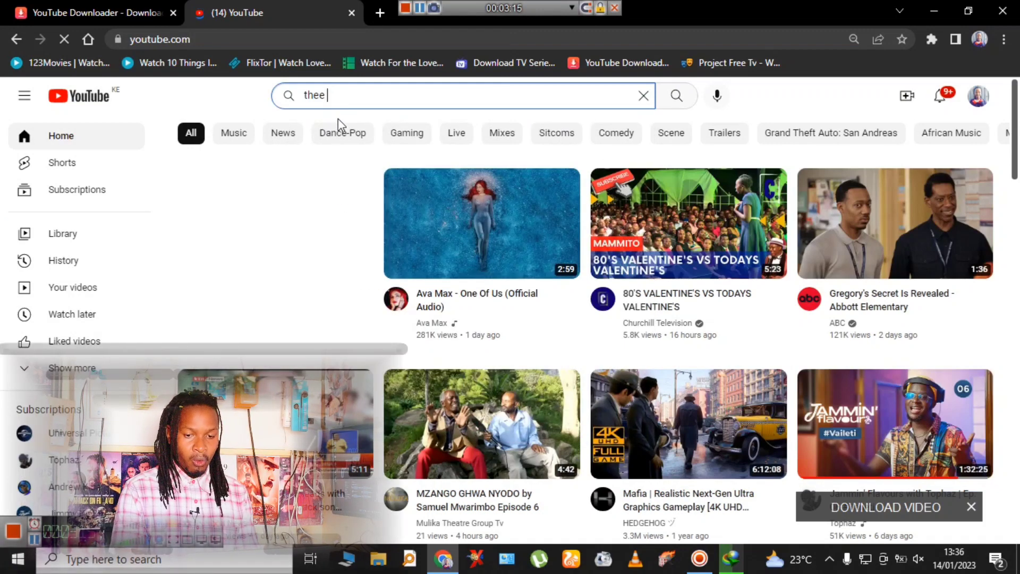
click(330, 134)
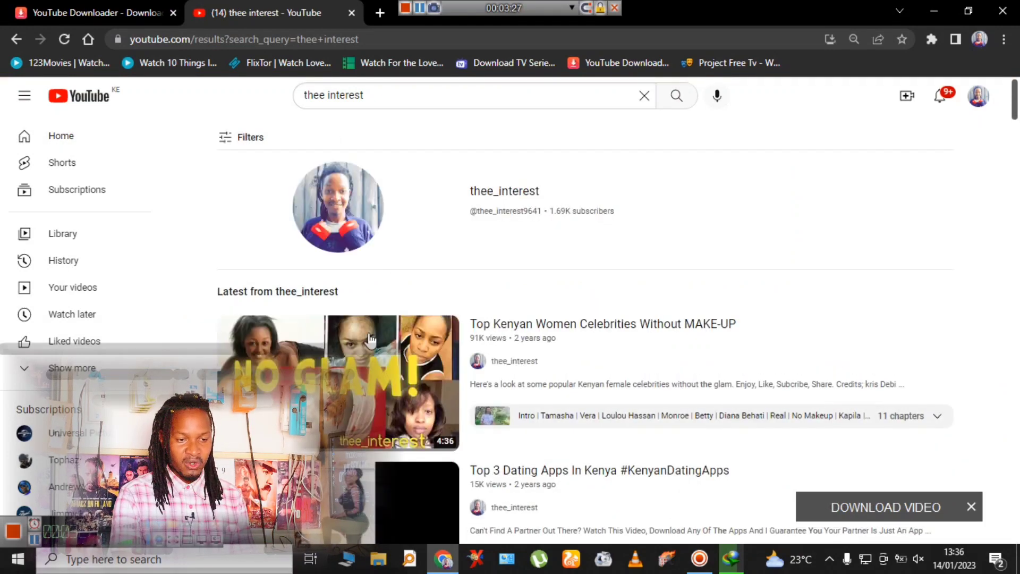
right_click(335, 351)
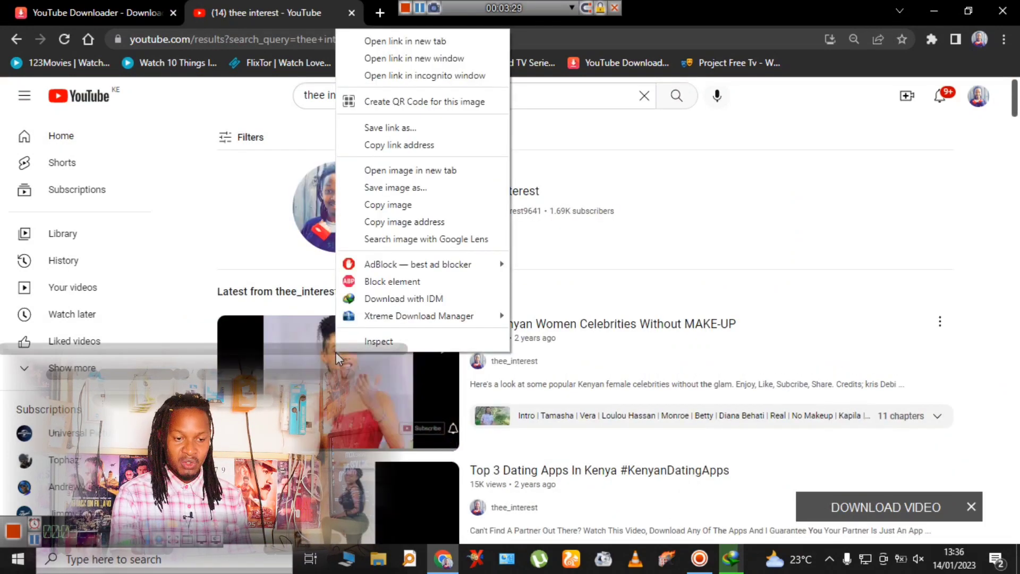
click(384, 146)
Step: Replace the link in y2mate's download field with the copied video link and load its download options
click(82, 4)
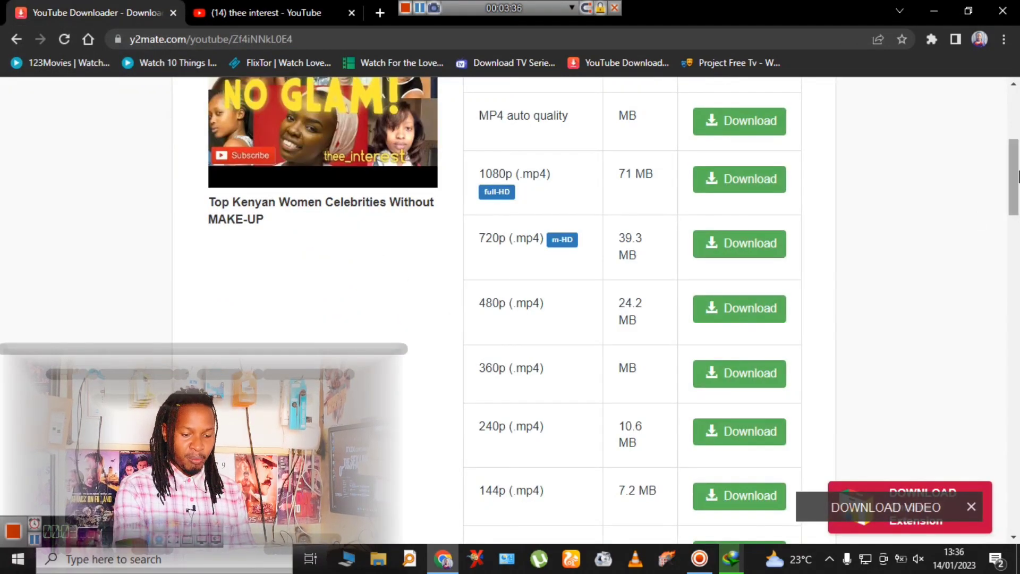
drag(1014, 178, 1014, 127)
triple_click(469, 247)
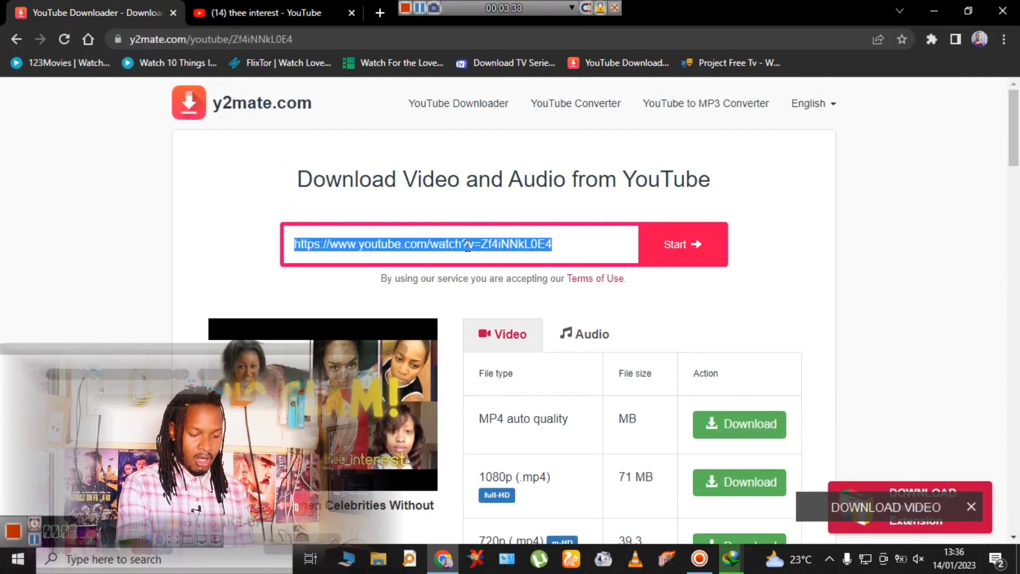
right_click(482, 244)
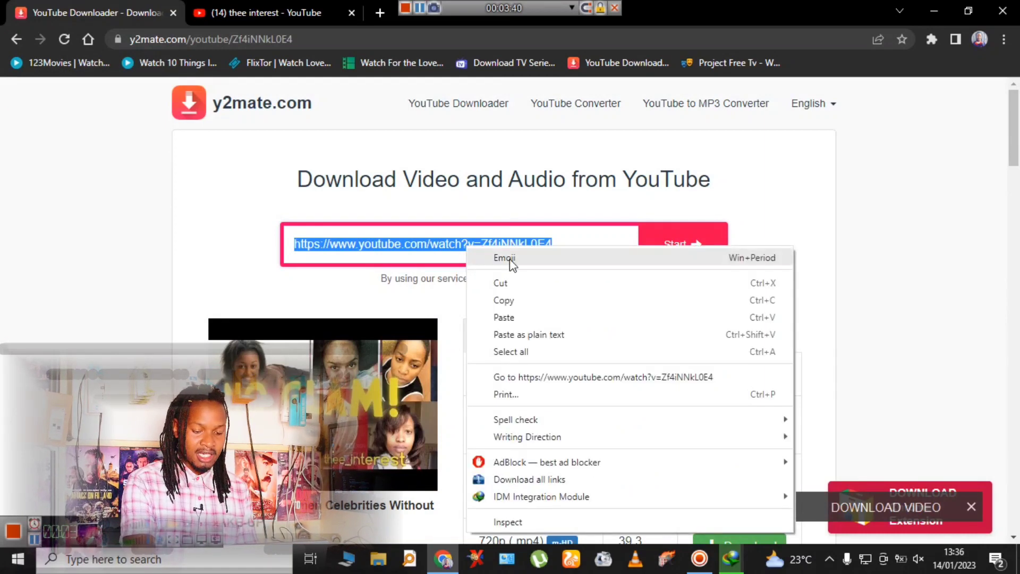
click(504, 317)
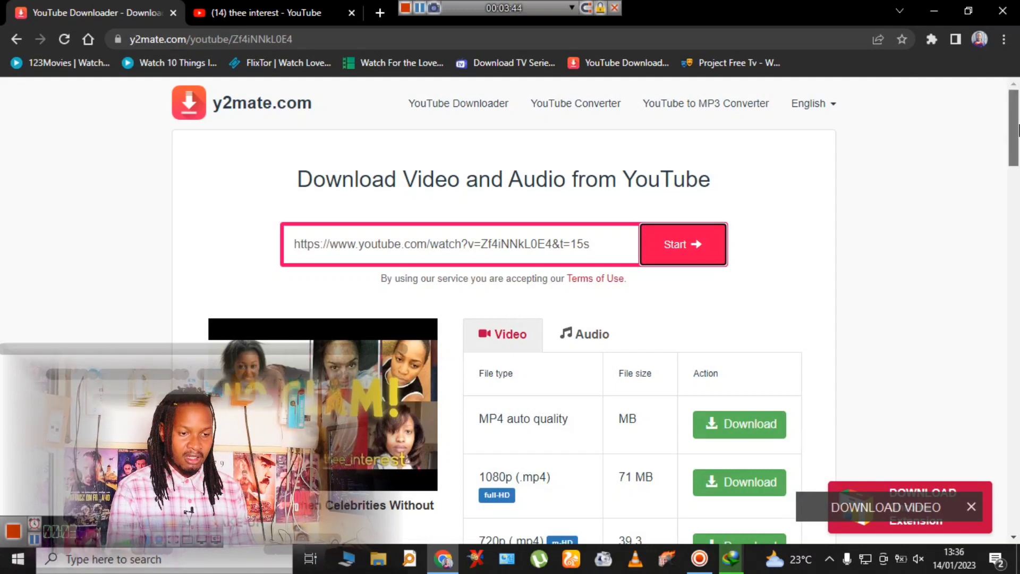
Step: Start the 1080p .mp4 download for the pasted link and close the completed-download dialog
drag(1018, 129, 1018, 165)
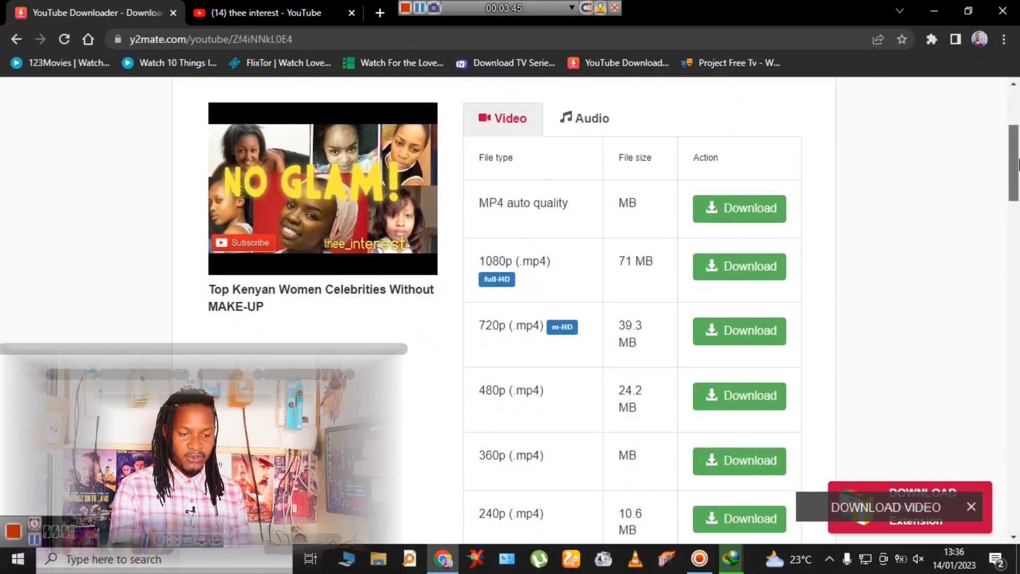
click(748, 264)
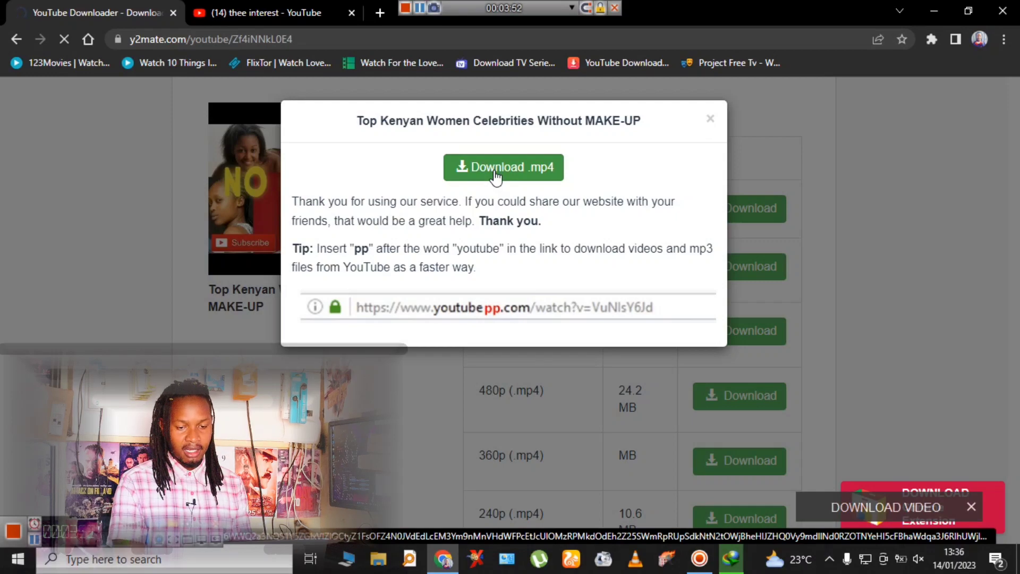
click(495, 169)
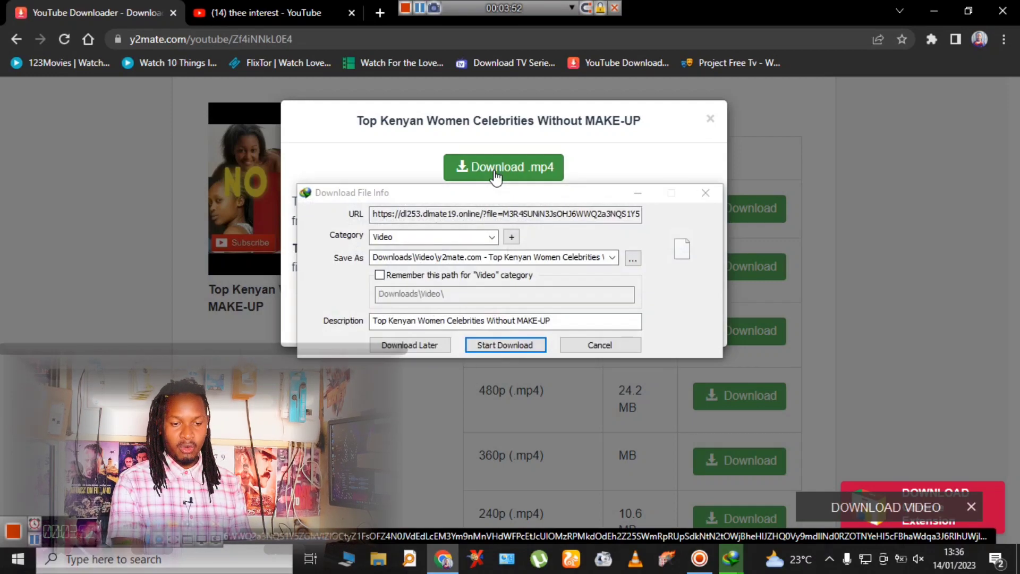
click(506, 345)
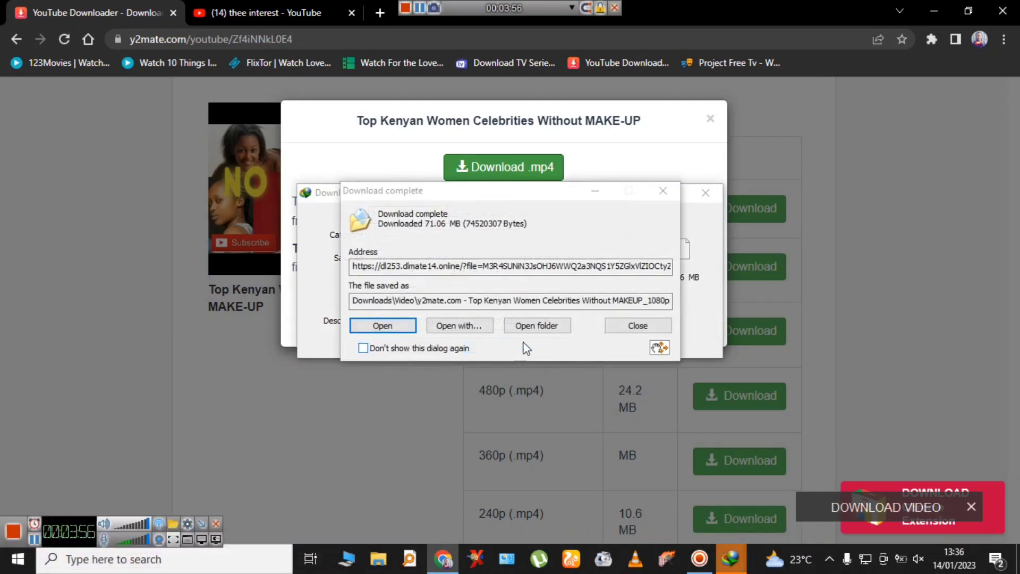
click(637, 325)
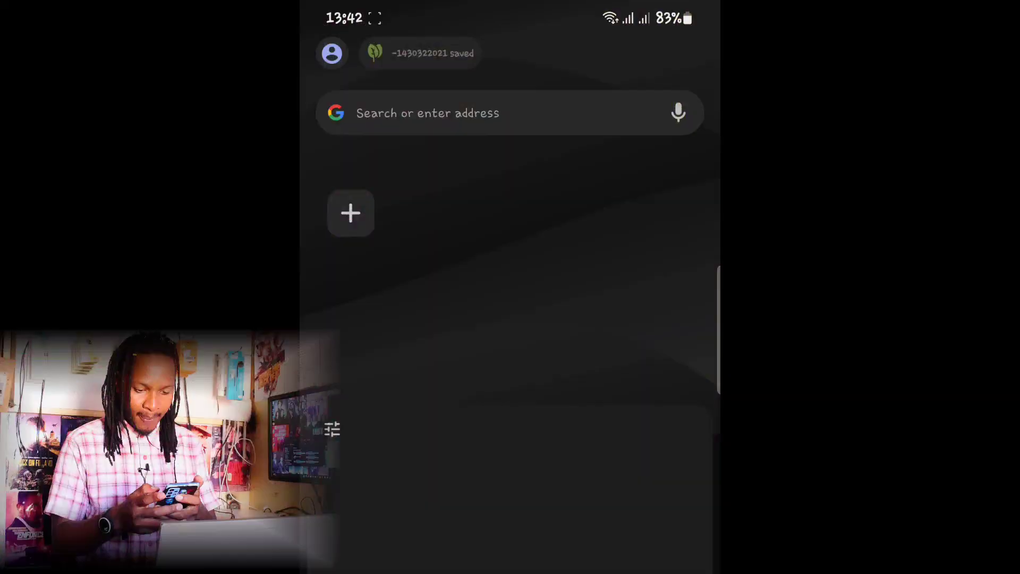
Step: Search the phone's browser for "tubemate" and open the official TubeMate YouTube Downloader website
click(419, 112)
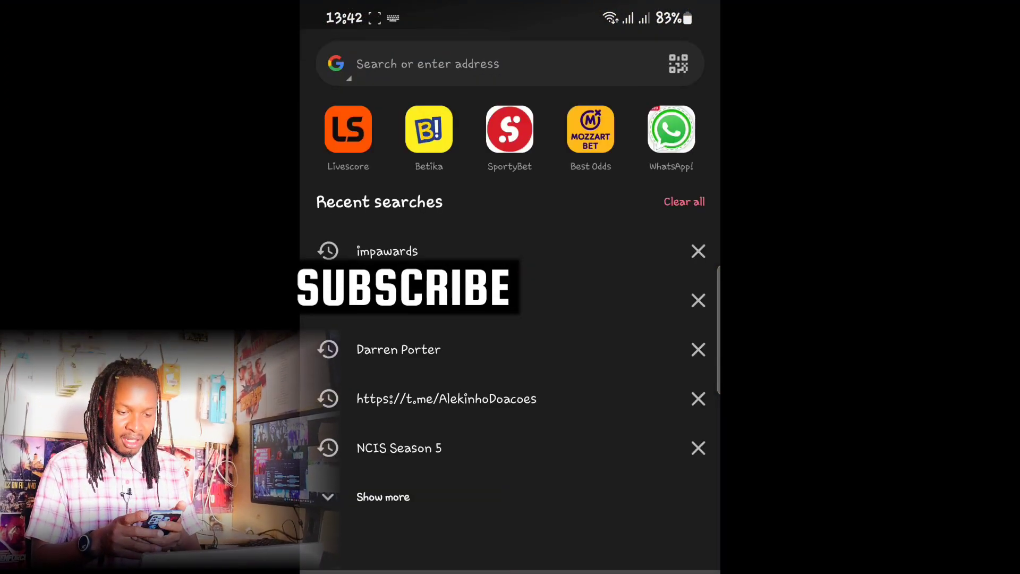
text(tubemate)
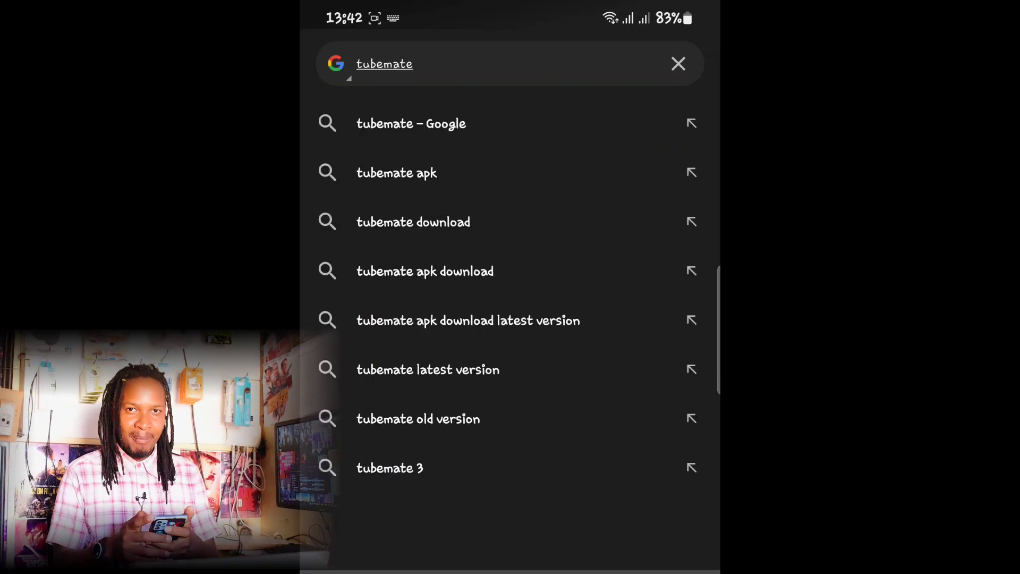
key(Return)
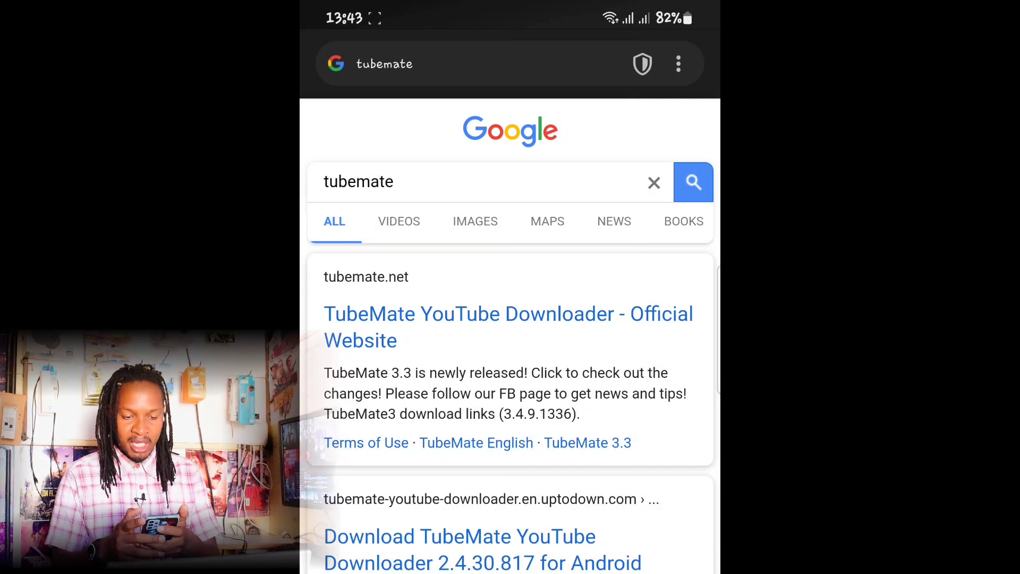
click(604, 314)
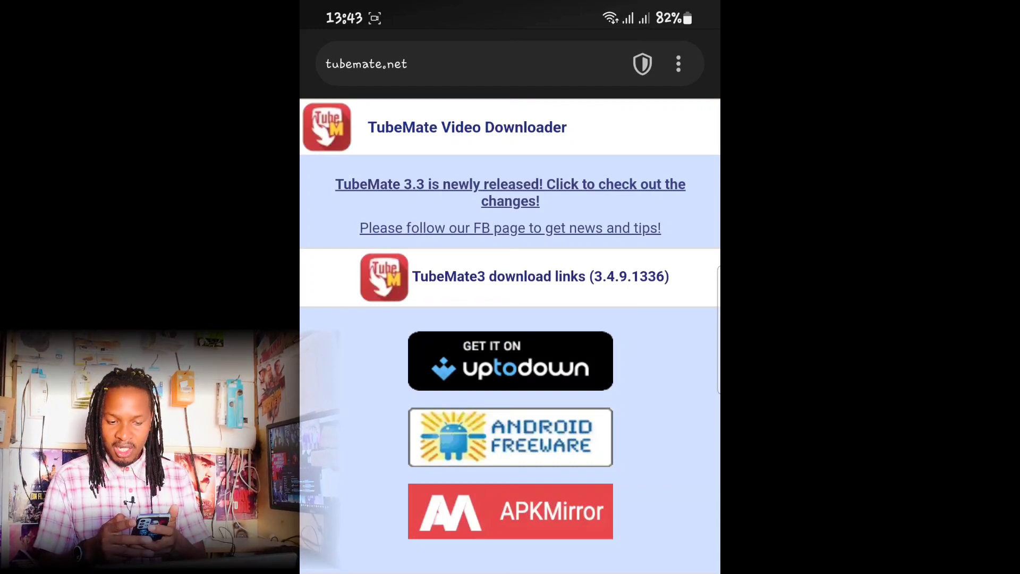
Step: Open the Uptodown page from the TubeMate3 download links and go to its 24.02 MB download option
scroll(510, 335, down, 2)
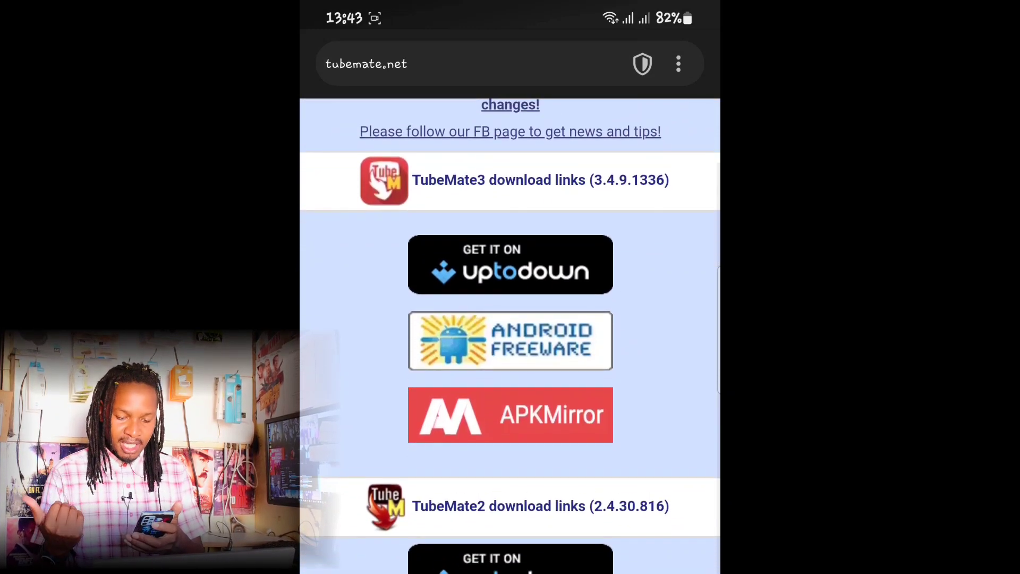
scroll(510, 335, up, 2)
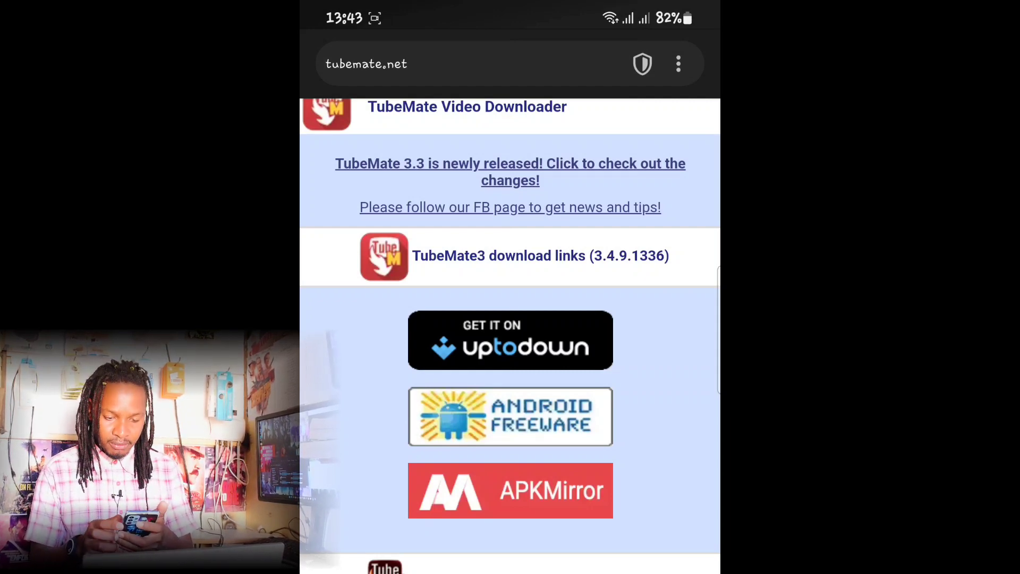
click(545, 336)
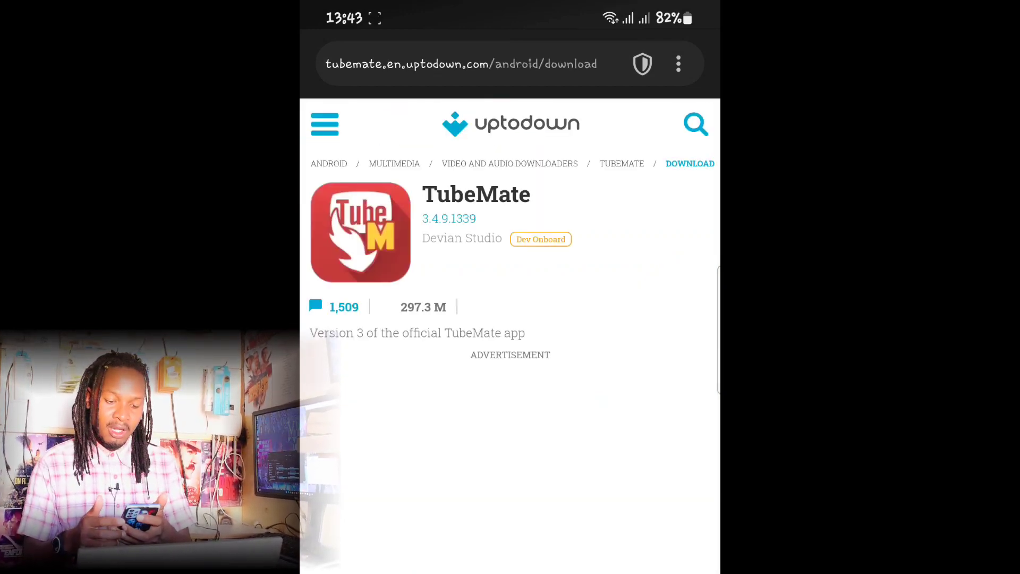
scroll(510, 319, down, 3)
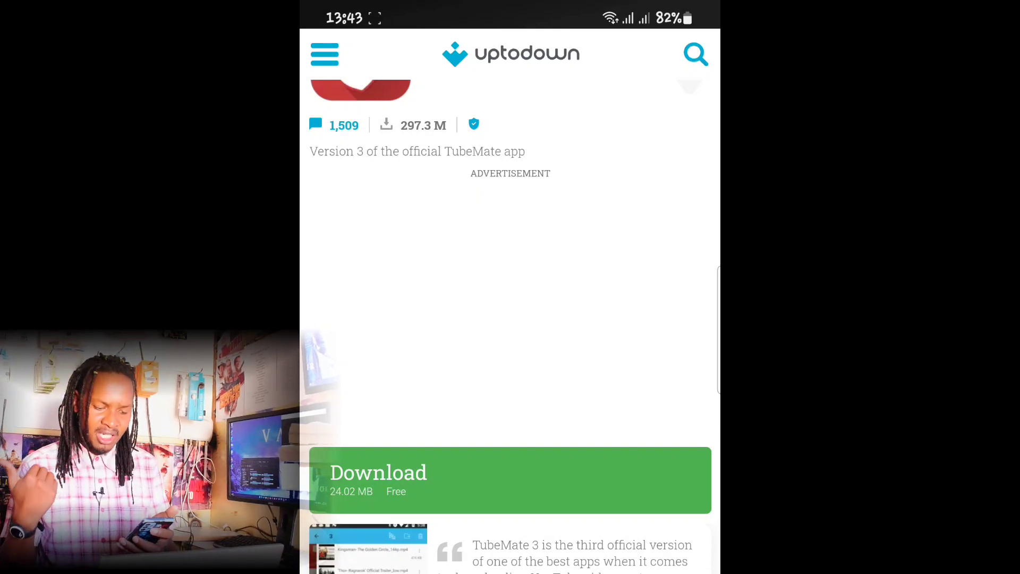
Step: Switch to the TubeMate app and search YouTube for "Thee interest"
drag(717, 346, 596, 415)
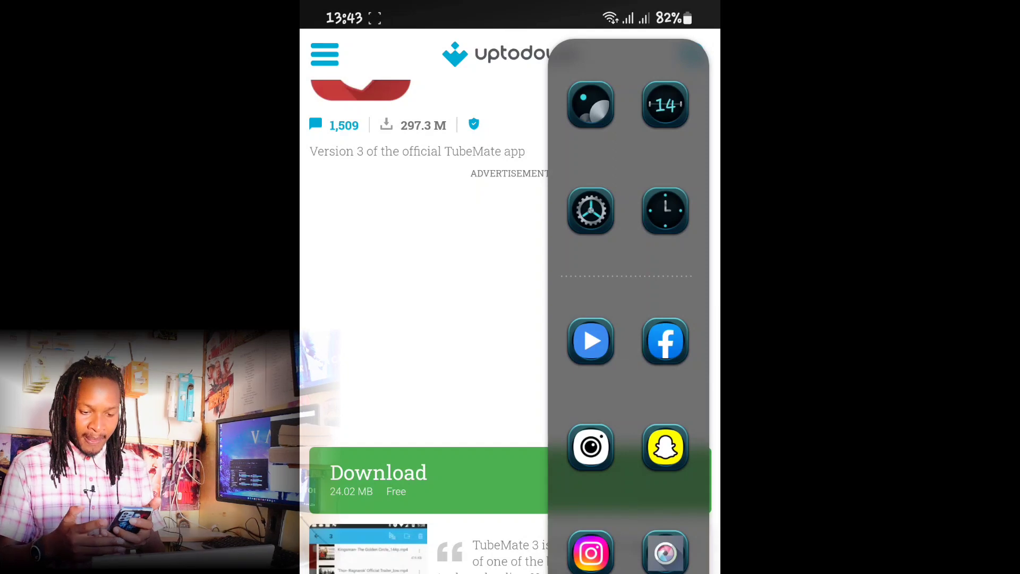
click(591, 569)
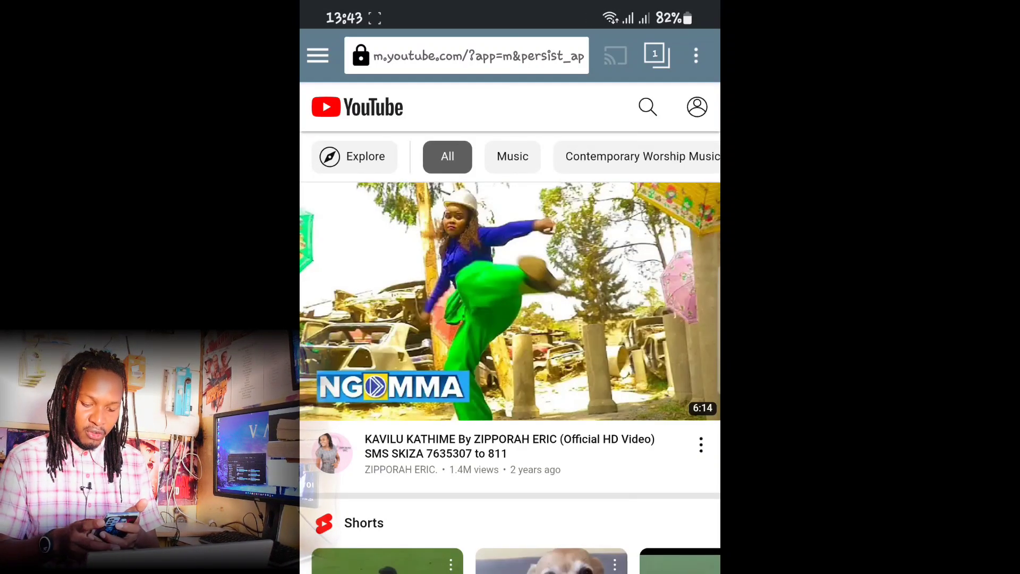
click(648, 107)
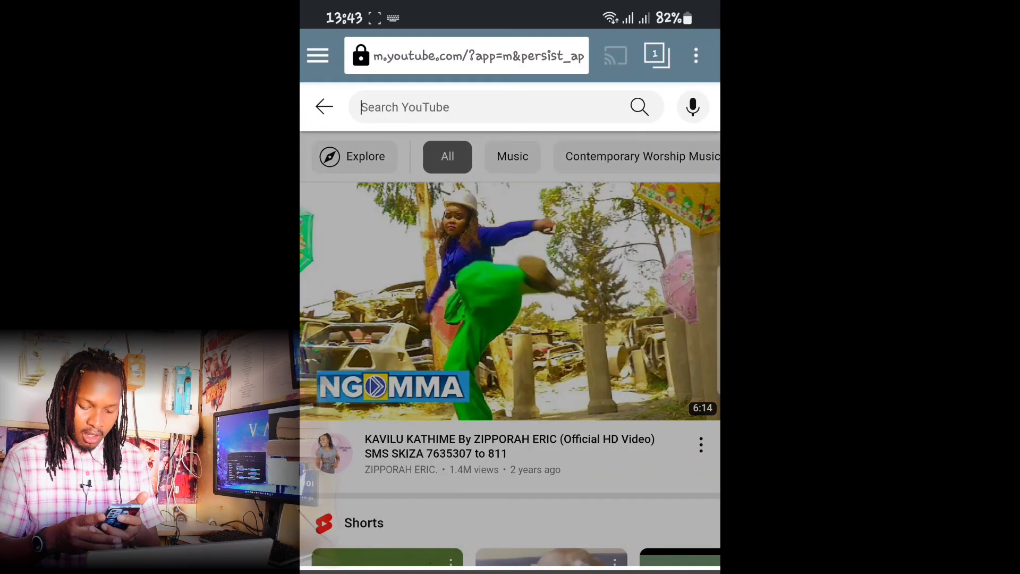
text(Thee Interest)
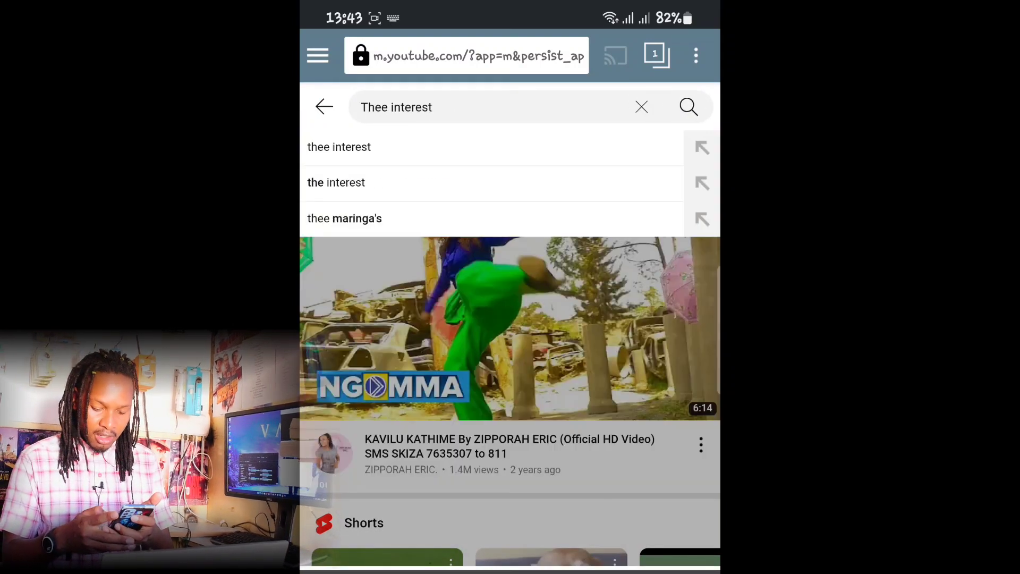
key(Return)
Step: Browse the search results and open the "Top Kenyan Women Celebrities Without MAKE-UP" video
scroll(510, 319, down, 20)
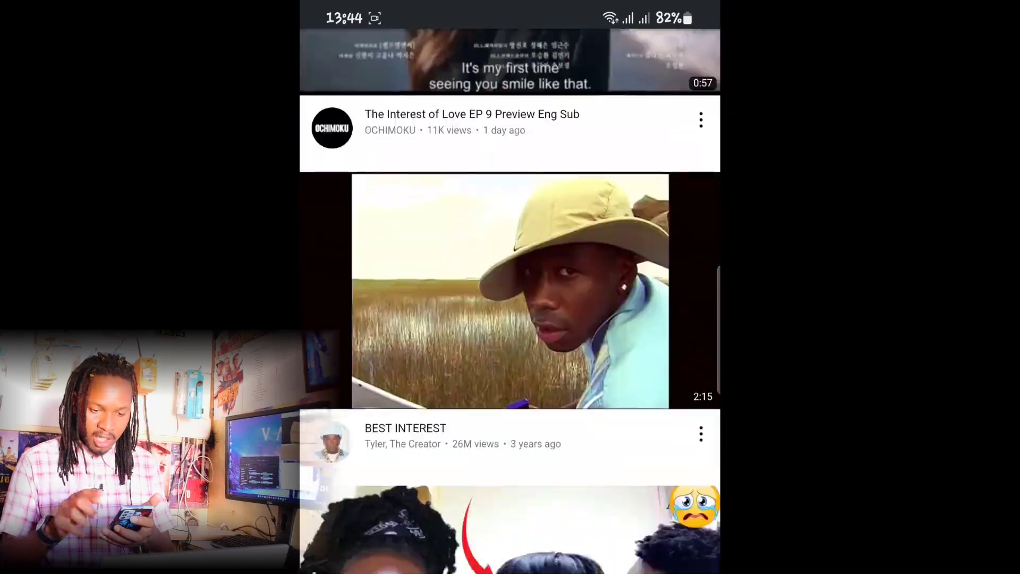
scroll(510, 318, up, 20)
click(478, 106)
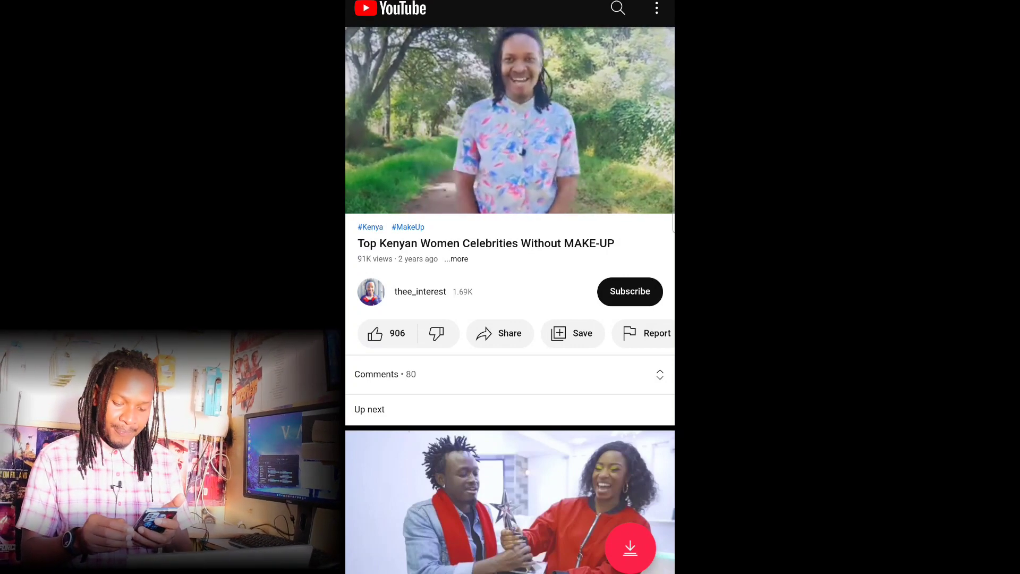
Step: Download the video as 1920x1080 (MP4), check it in the download list and return to the video page
click(630, 547)
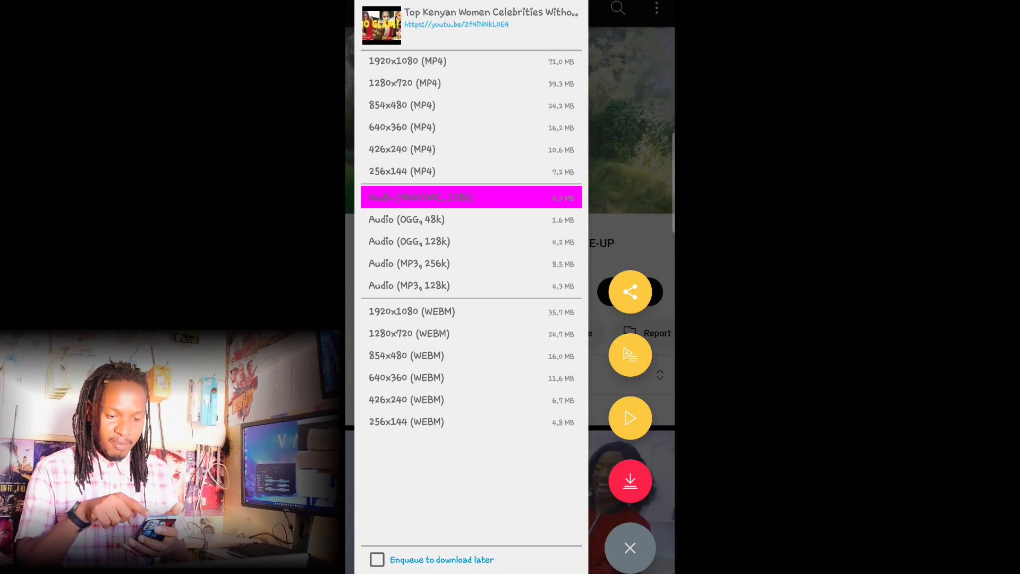
click(479, 61)
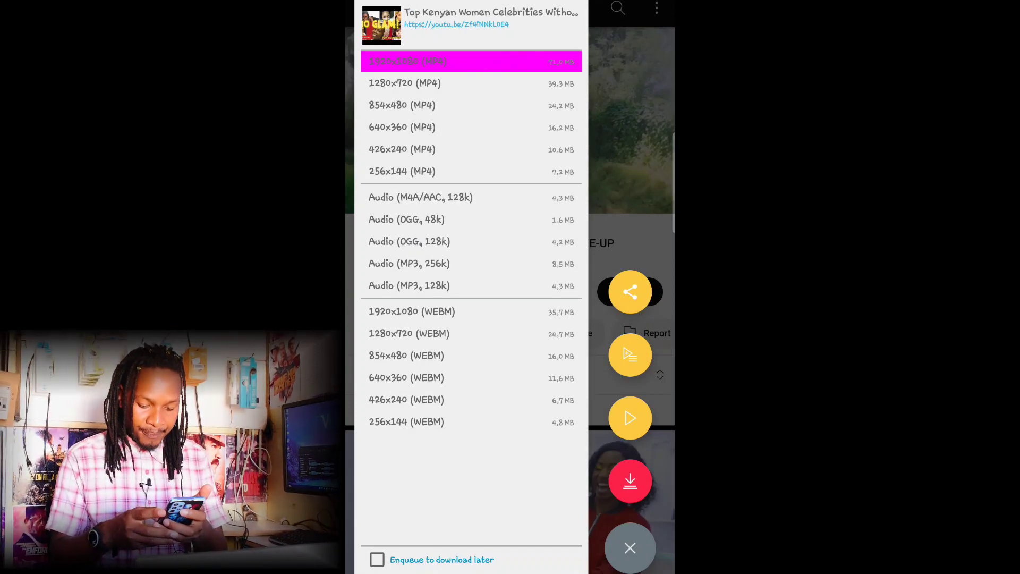
click(630, 481)
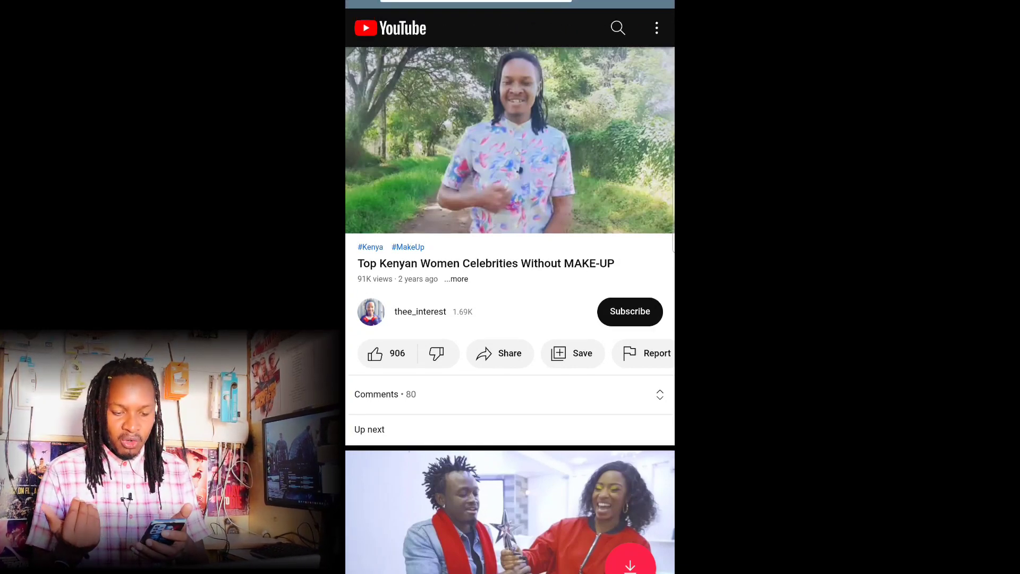
drag(667, 424, 457, 423)
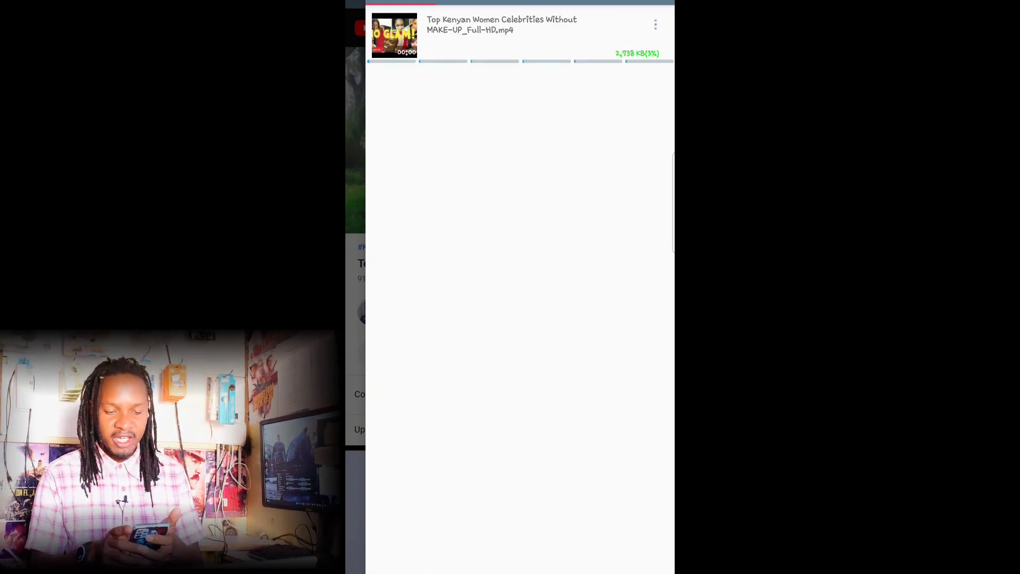
drag(382, 458, 473, 455)
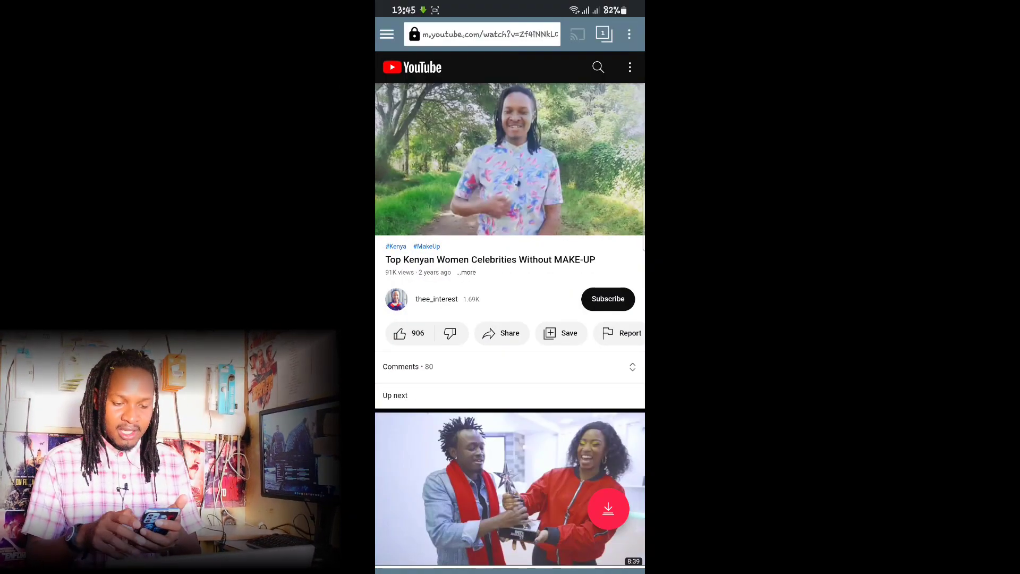
Step: Choose Audio (M4A/AAC, 128k) as a second download for the same video and proceed to its tag details
click(609, 508)
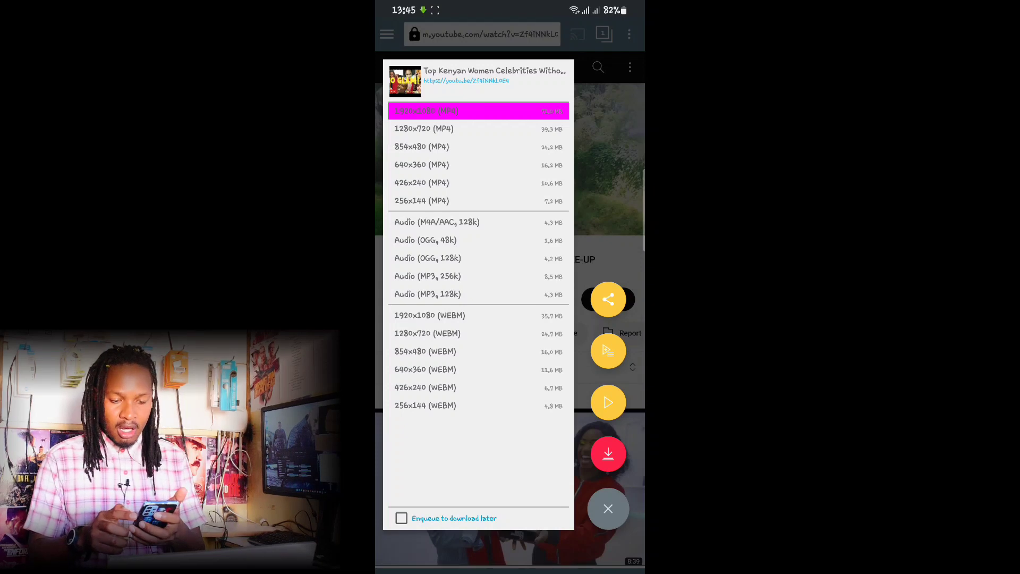
click(450, 223)
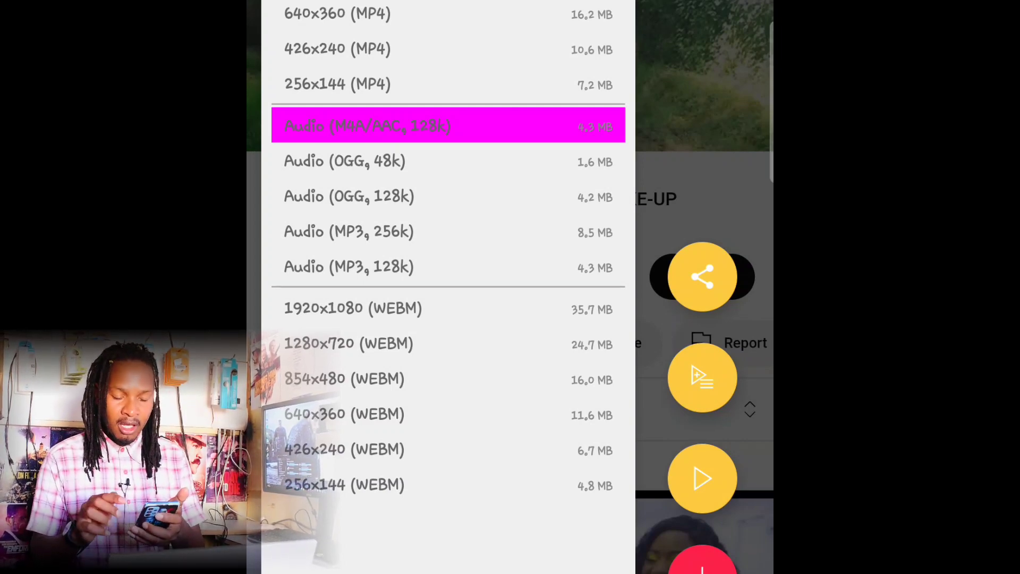
click(702, 566)
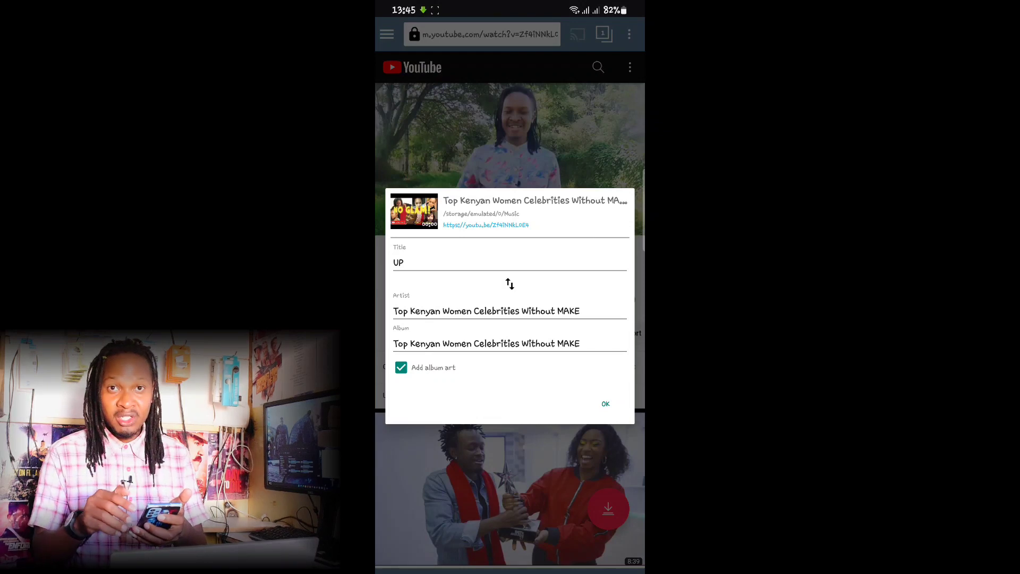
Step: Replace the artist in the audio file's tag details with thee_interest
click(510, 311)
click(540, 227)
click(519, 227)
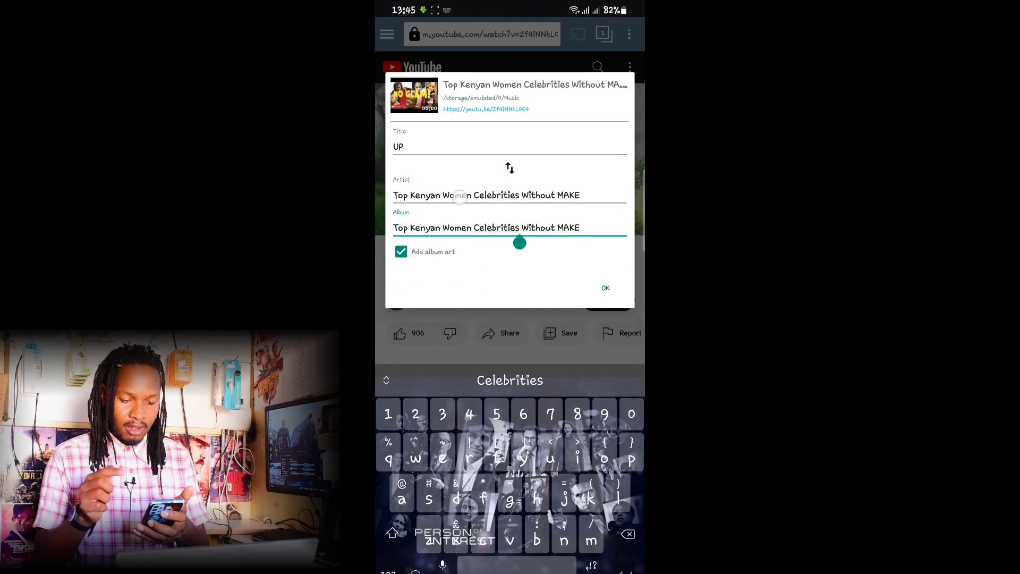
click(461, 195)
click(484, 228)
click(579, 227)
click(580, 195)
key(BackSpace)
key(BackSpace)
key(BackSpace)
key(BackSpace)
key(BackSpace)
key(BackSpace)
key(BackSpace)
key(BackSpace)
key(BackSpace)
key(BackSpace)
key(BackSpace)
key(BackSpace)
key(BackSpace)
key(BackSpace)
key(BackSpace)
key(BackSpace)
key(BackSpace)
key(BackSpace)
key(BackSpace)
key(BackSpace)
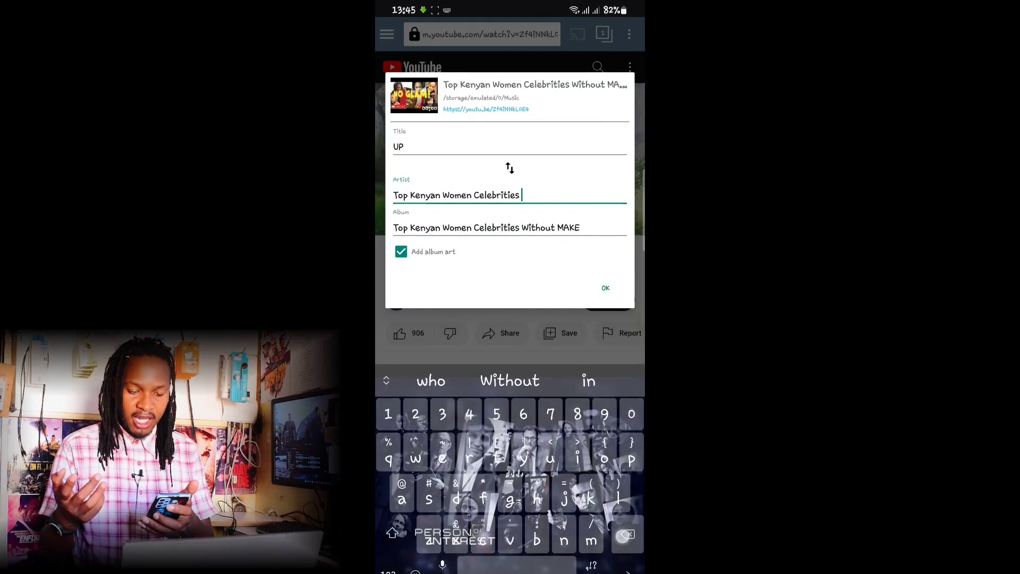
text(the)
click(588, 381)
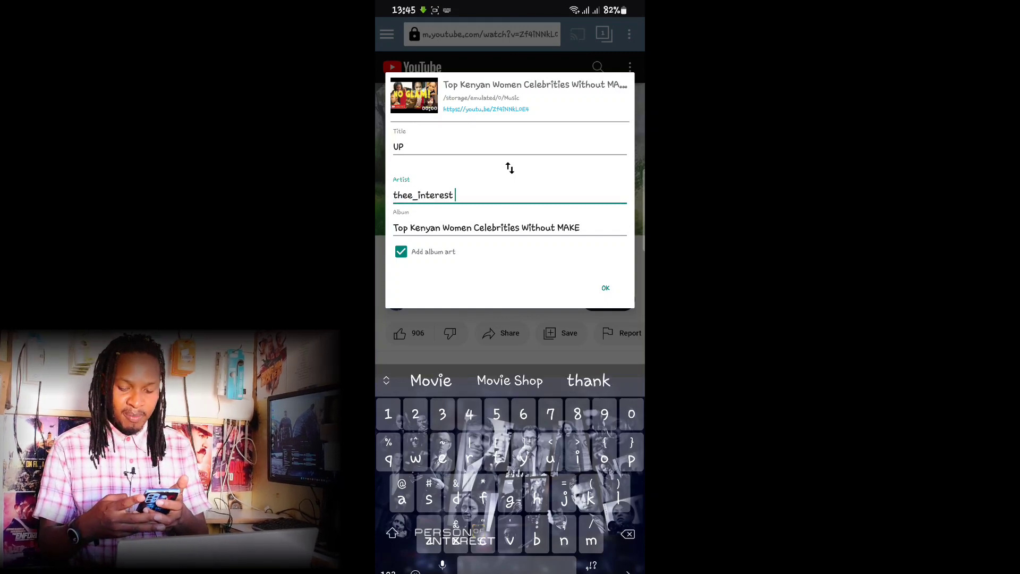
Step: Confirm the tag details to start the audio download and open the download list
key(Escape)
click(605, 400)
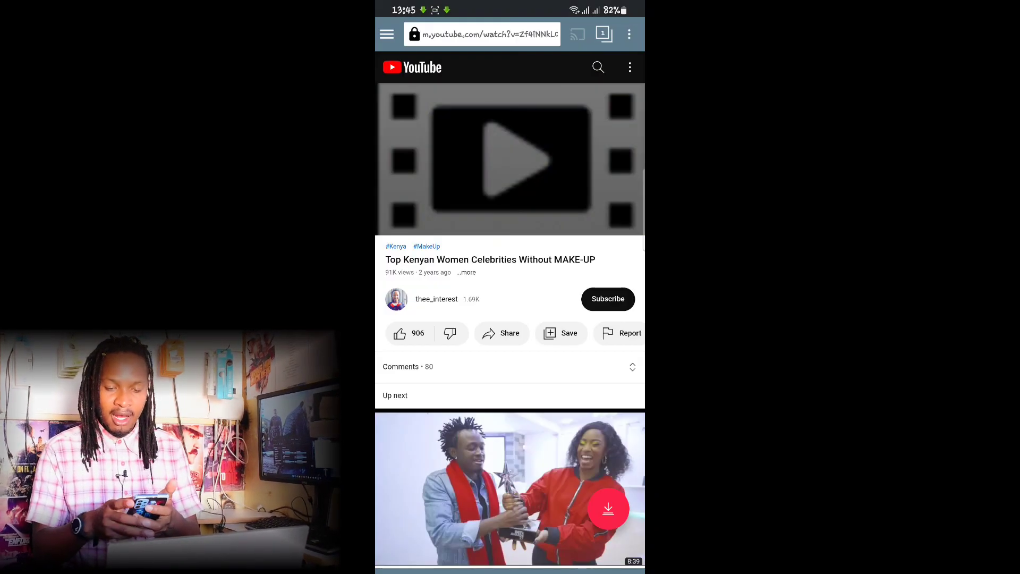
drag(607, 384, 452, 384)
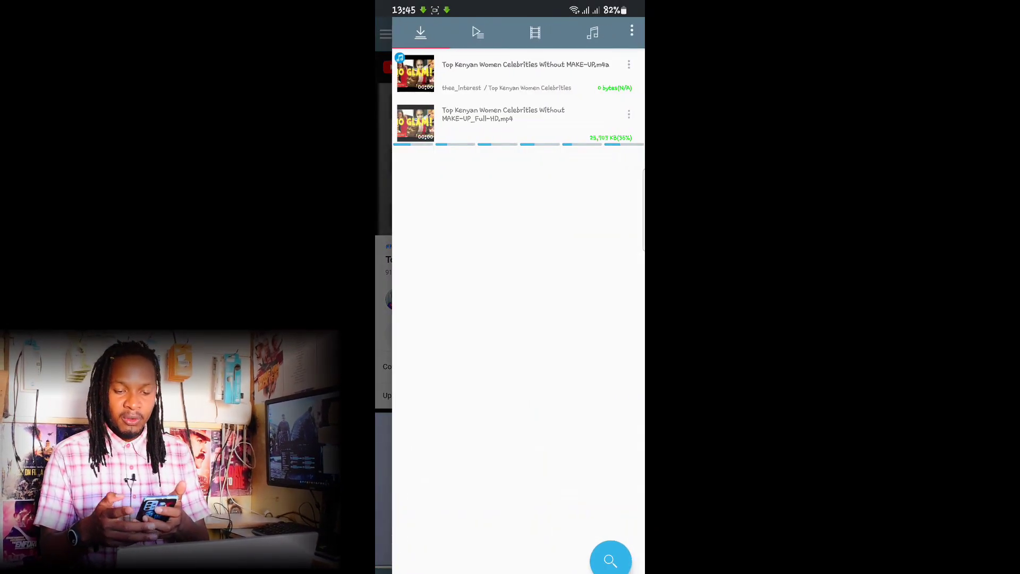